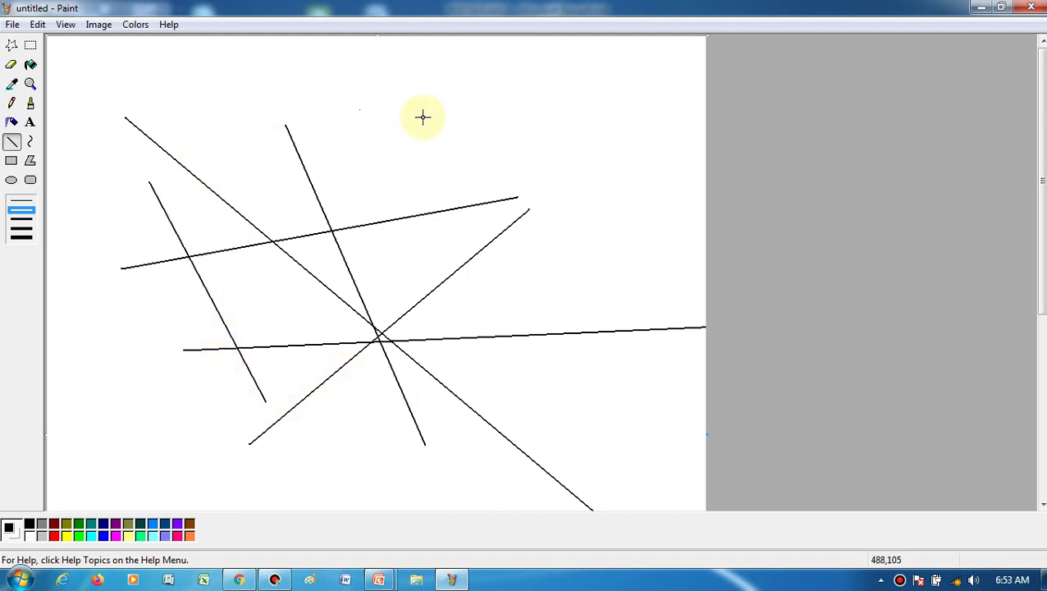
- Add another diagonal line to the drawing and start a new blank picture without saving the changes
left_click_drag(423, 118, 247, 311)
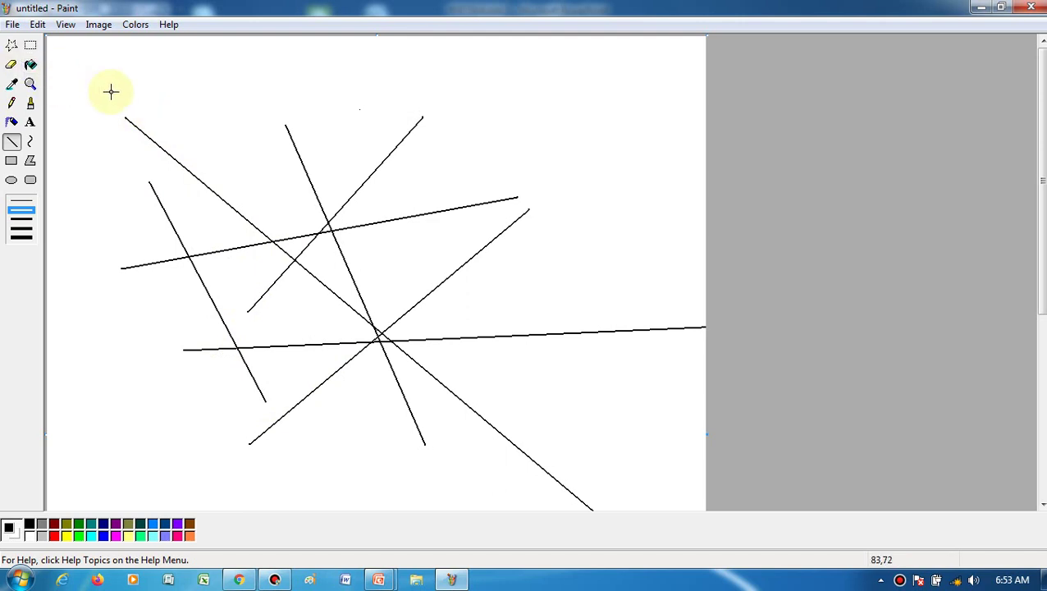
left_click(107, 89)
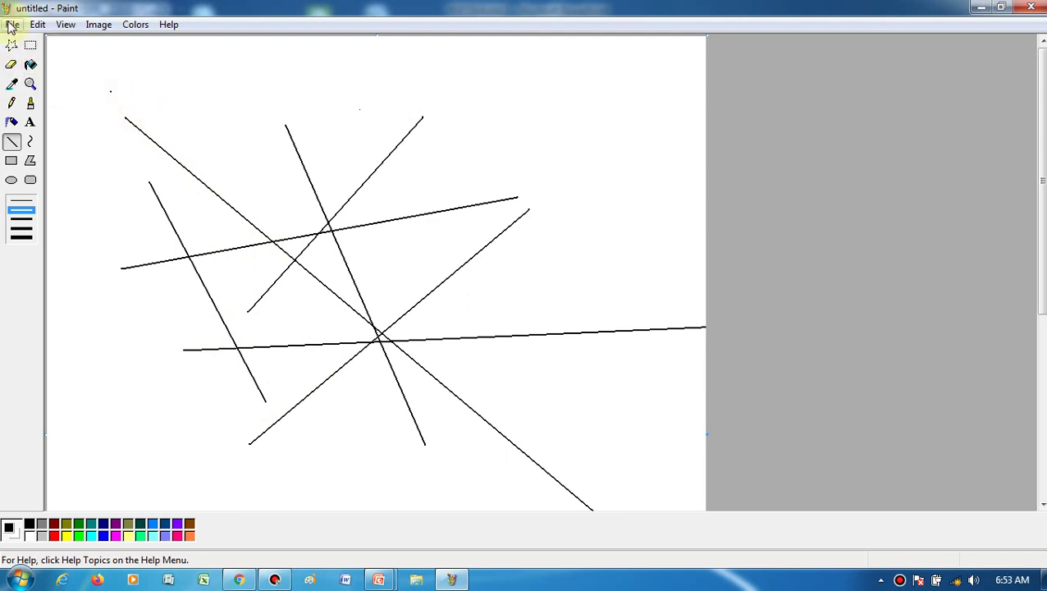
left_click(13, 26)
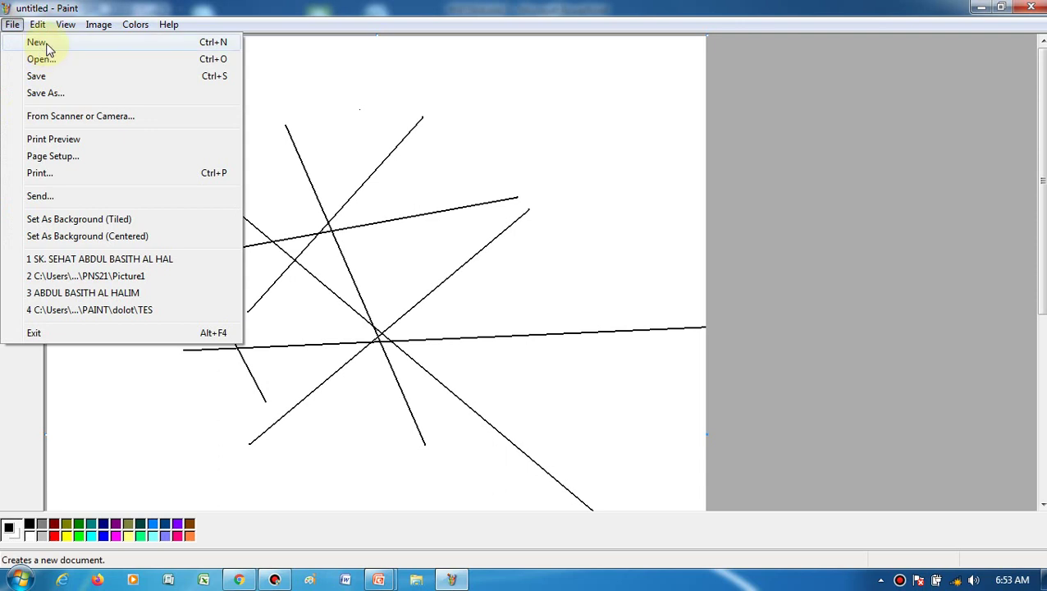
left_click(38, 42)
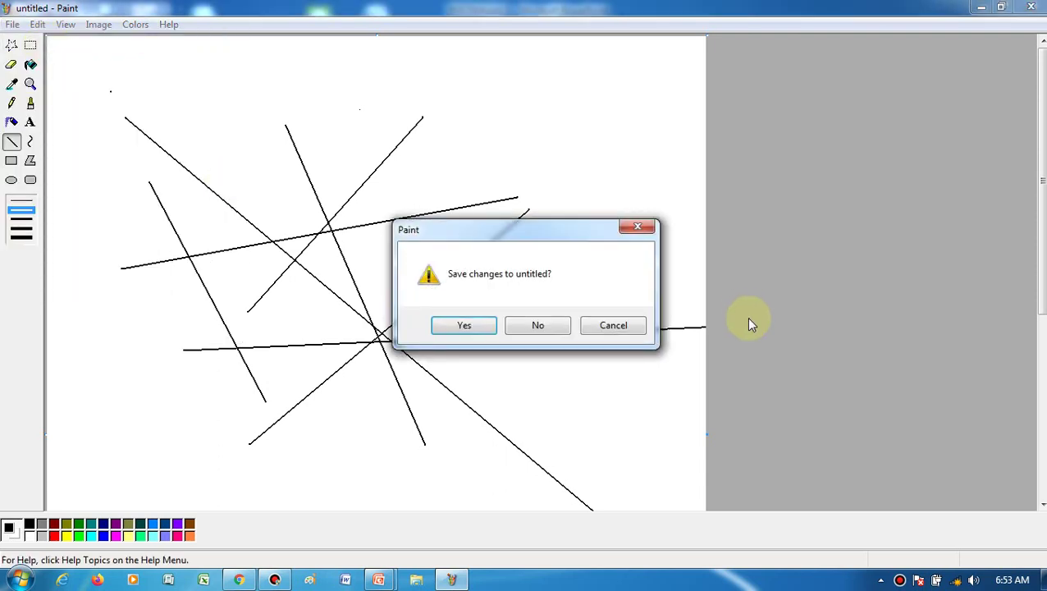
left_click(538, 327)
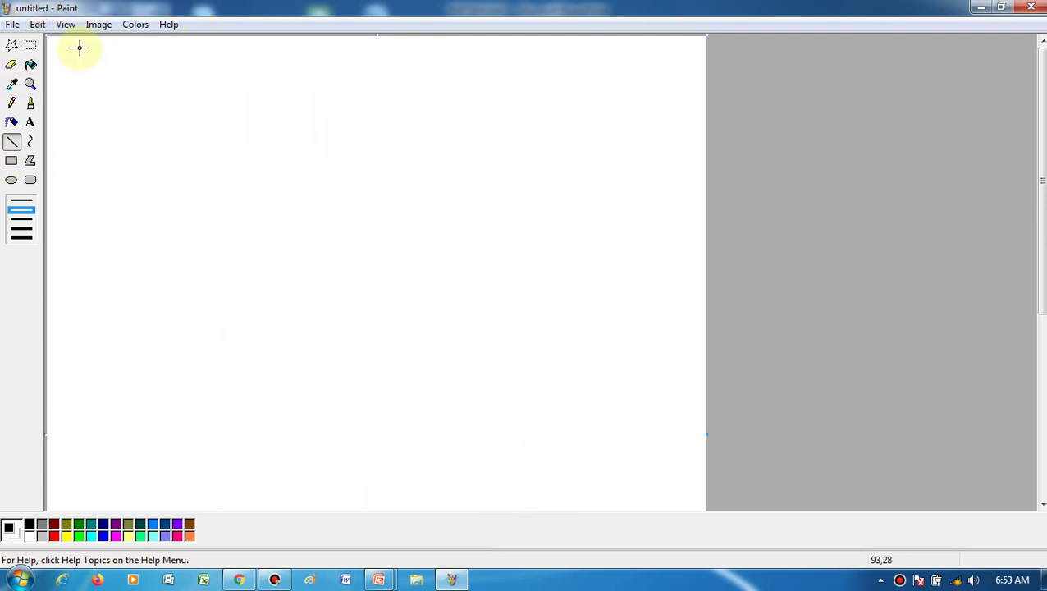
- Open the red-background portrait photo from the PNS21 pictures folder, discarding the changes to the untitled picture
left_click(14, 25)
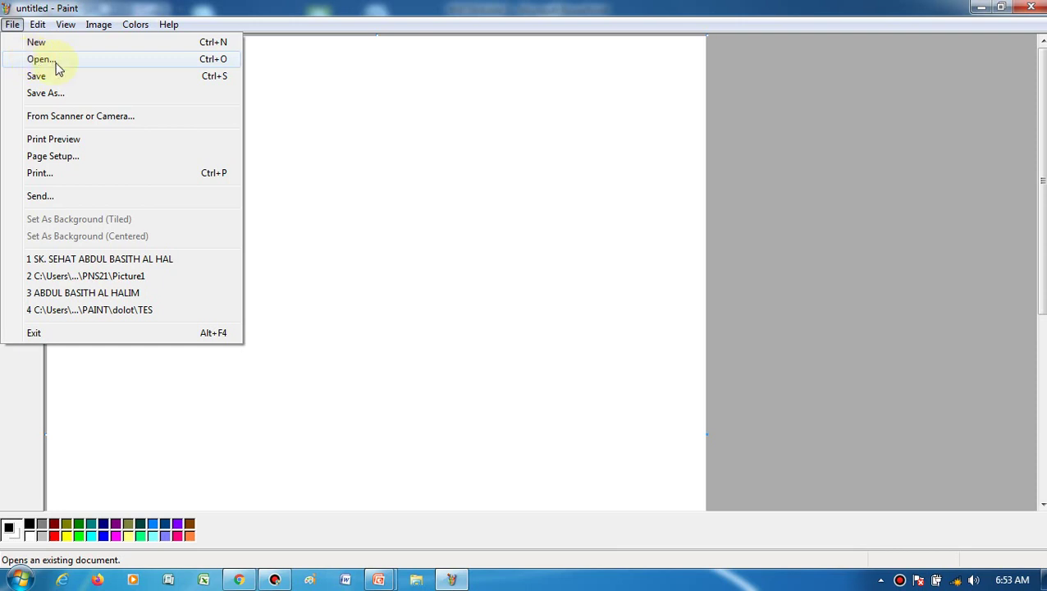
left_click(292, 88)
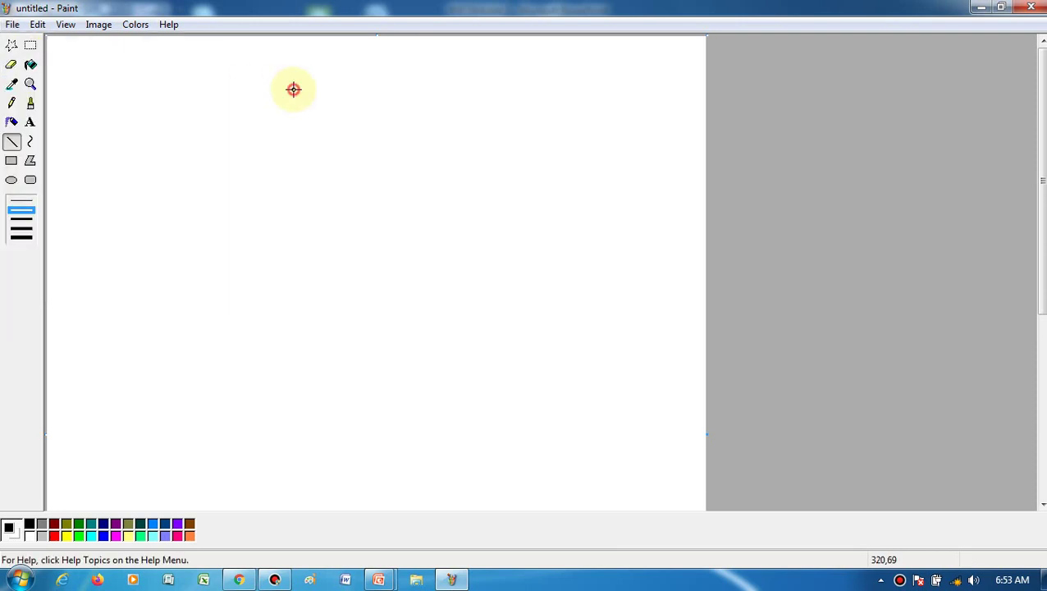
left_click(14, 25)
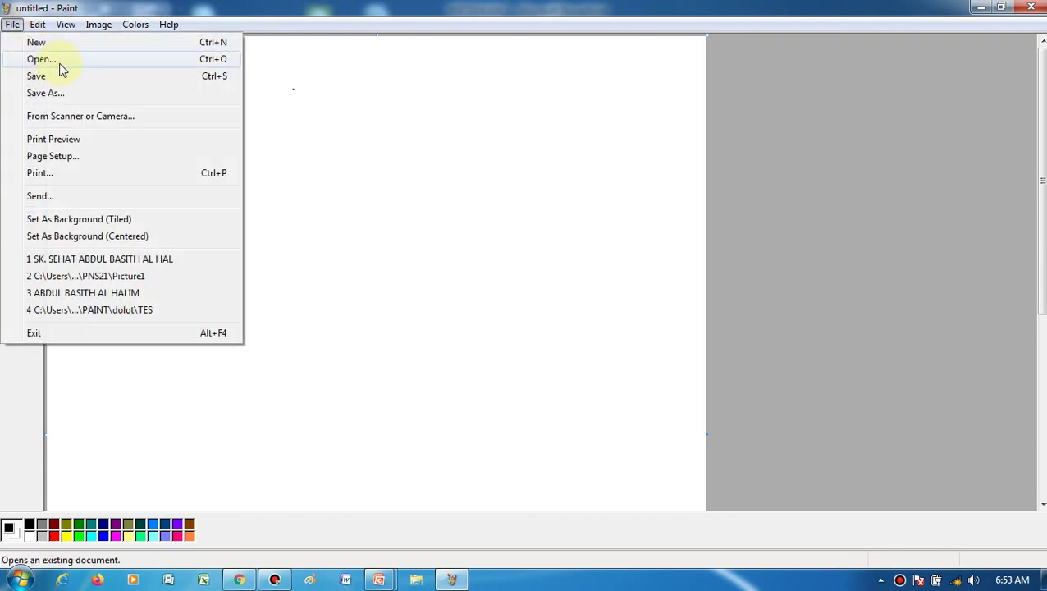
left_click(61, 58)
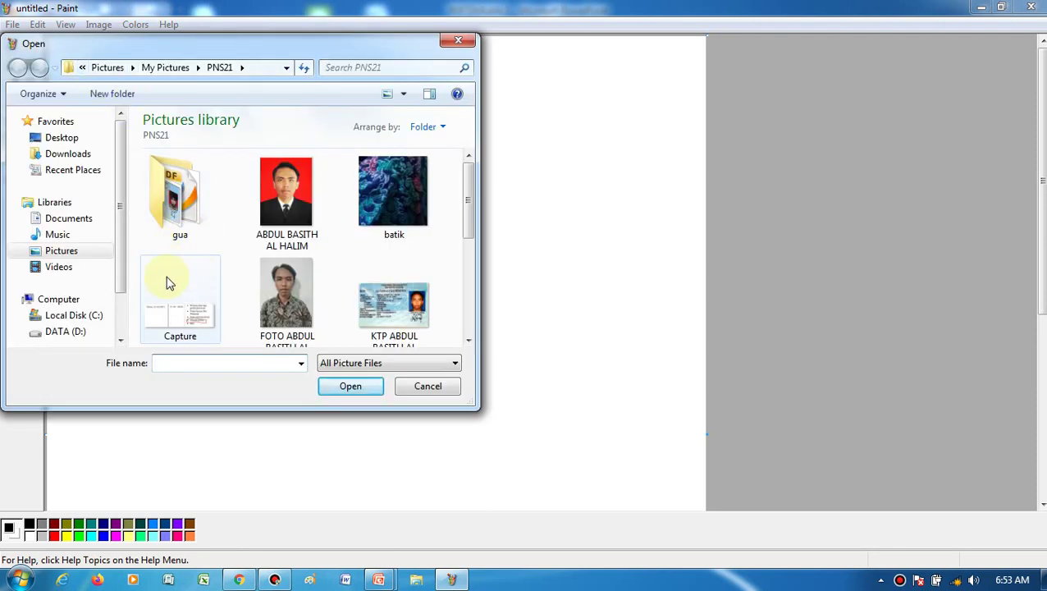
left_click(286, 197)
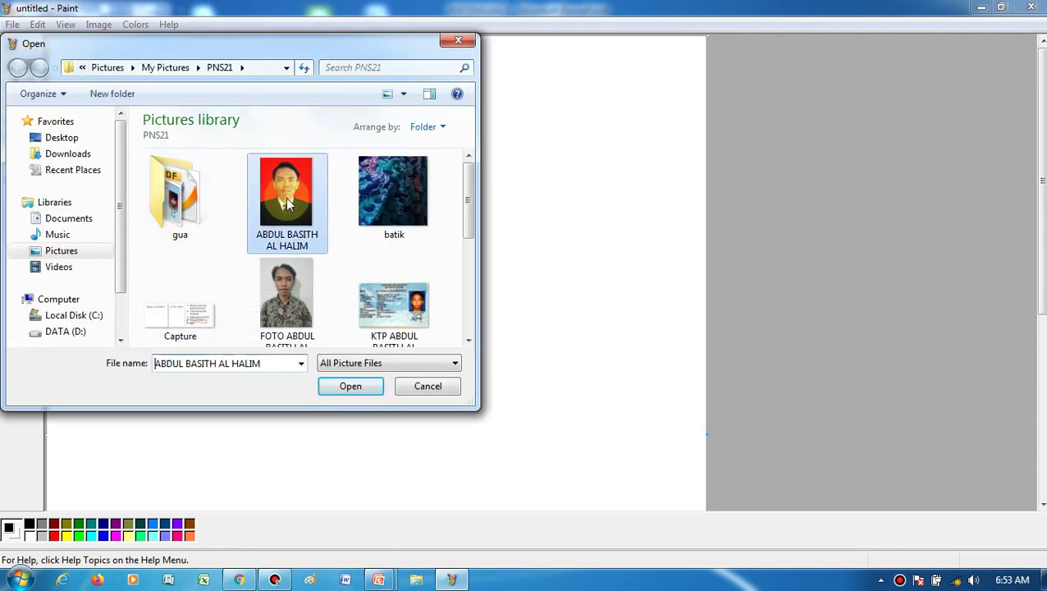
left_click(351, 387)
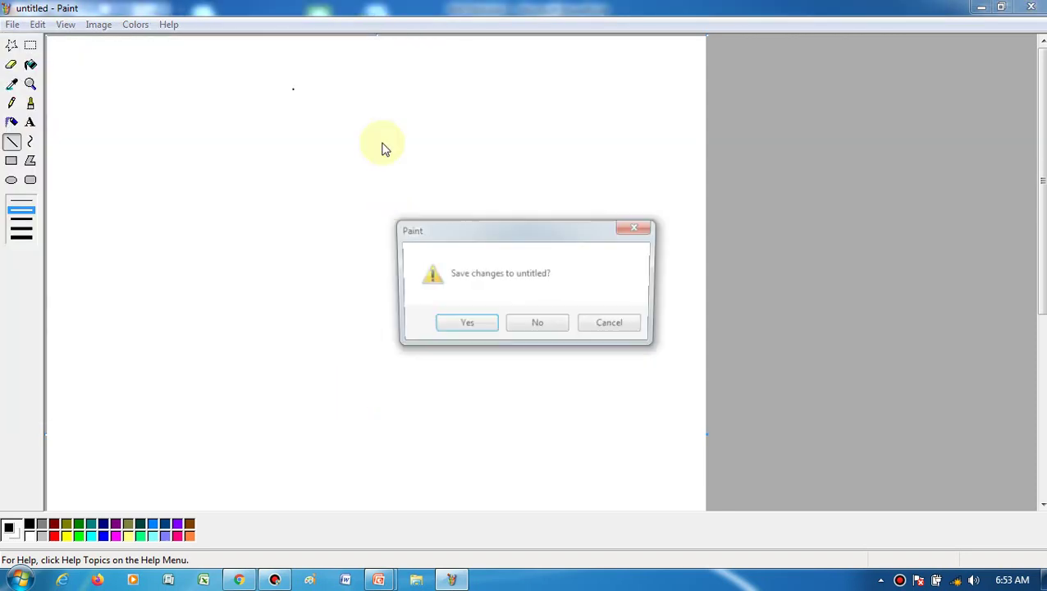
left_click(526, 329)
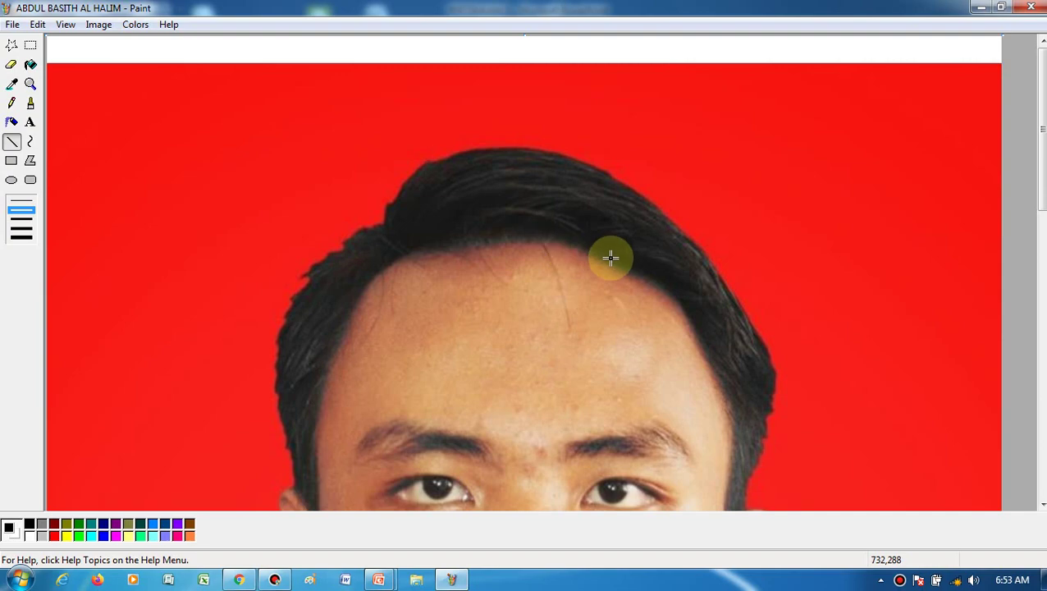
left_click_drag(1035, 174, 1038, 144)
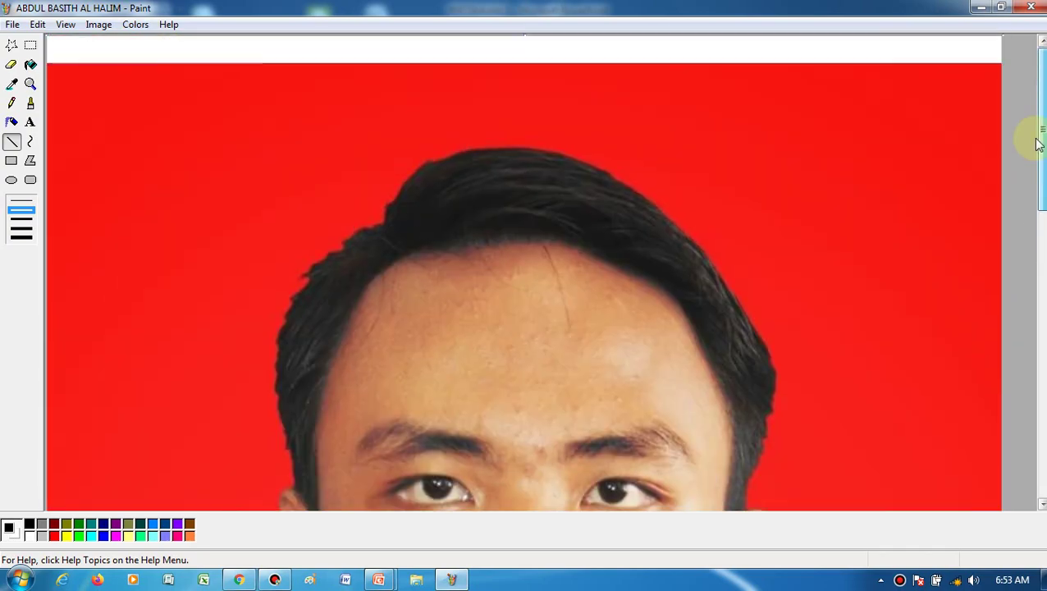
- Replace the opened photo with a new blank picture, and bring up its Save As dialog without saving a file
left_click(11, 23)
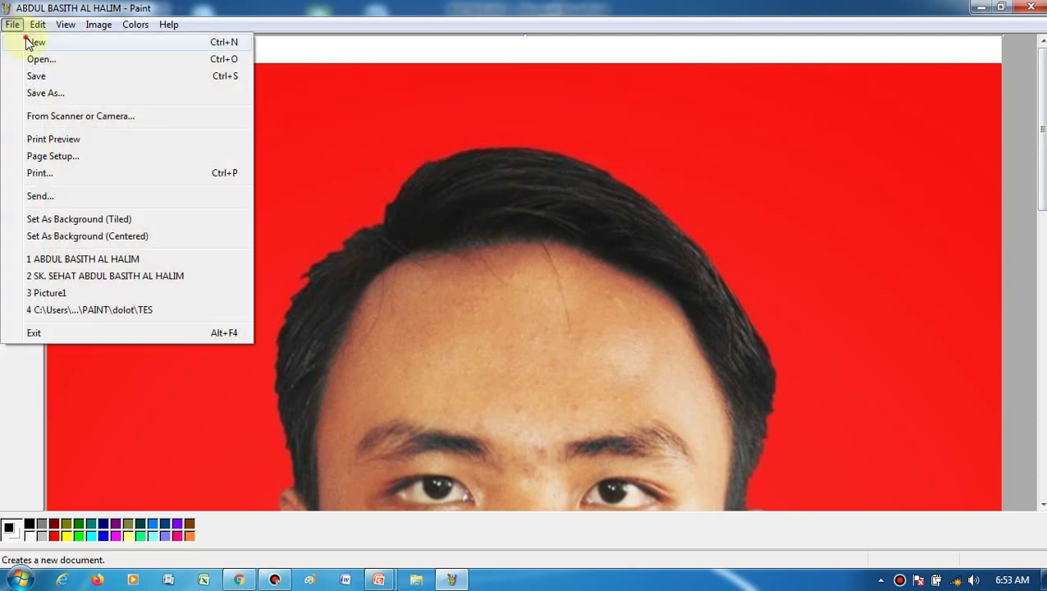
left_click(33, 42)
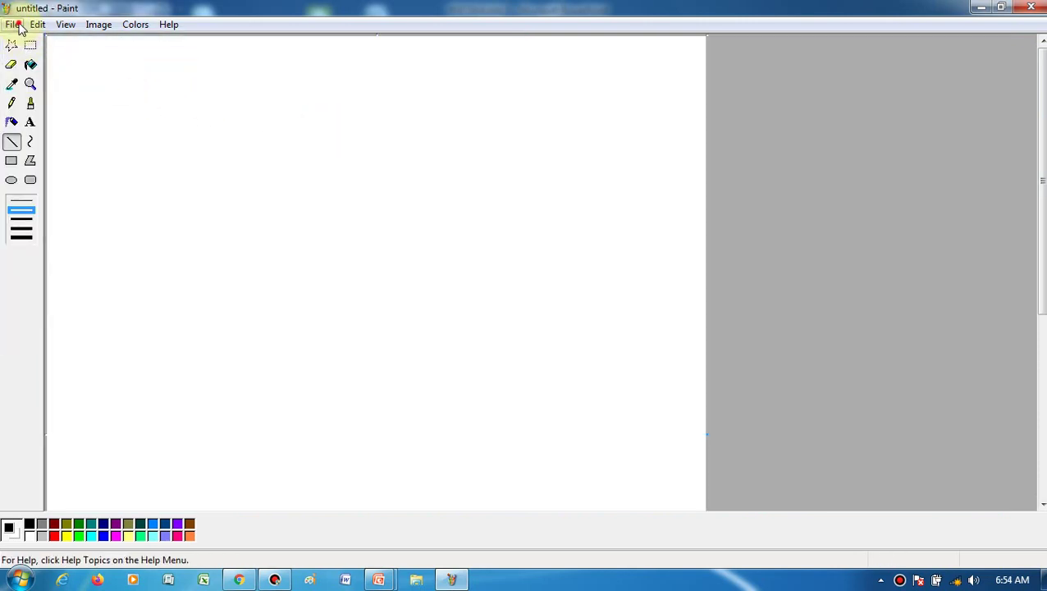
left_click(13, 23)
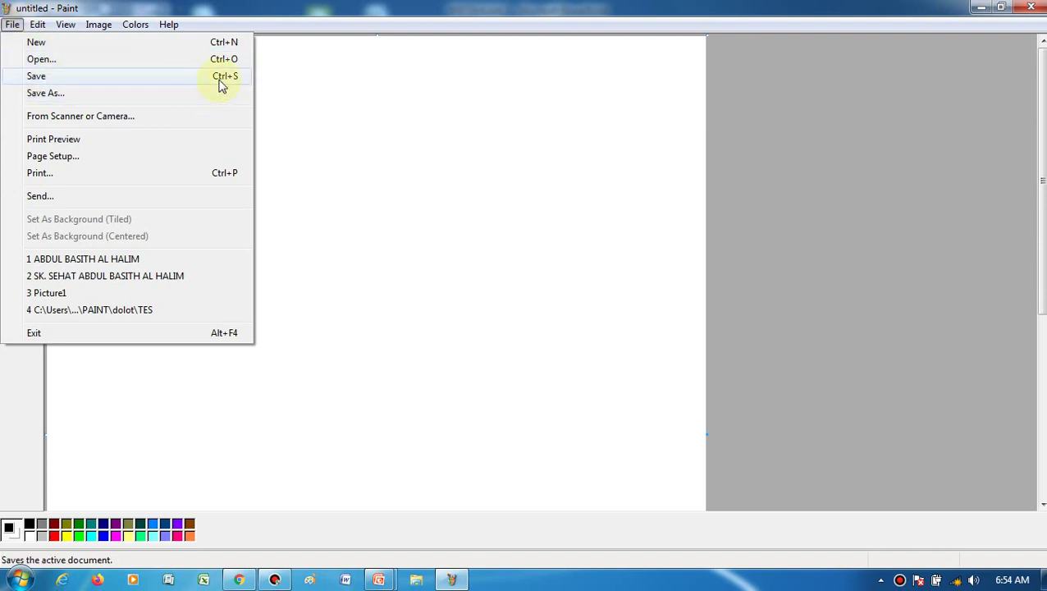
left_click(140, 75)
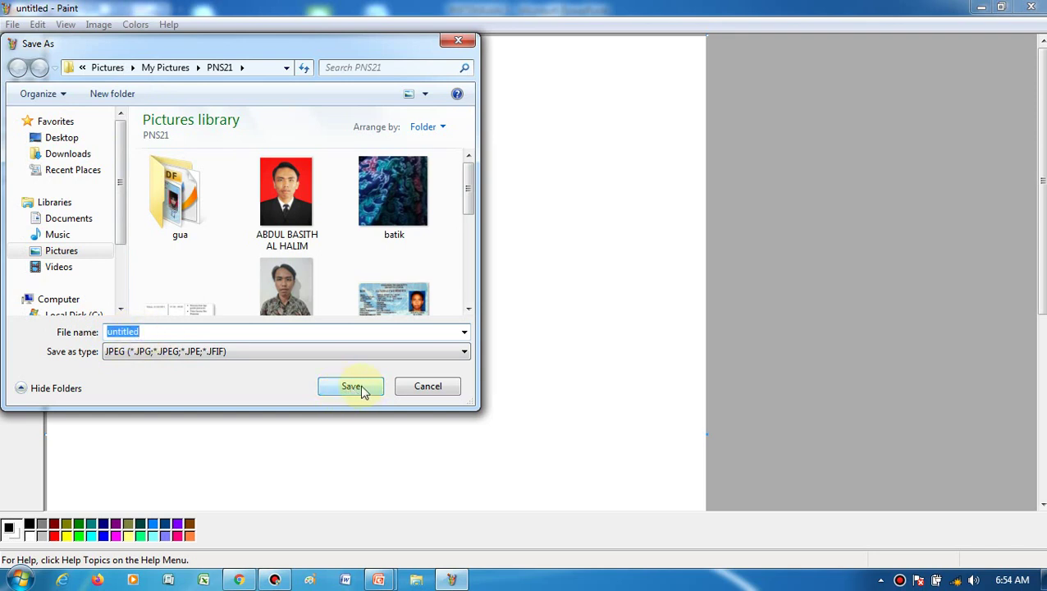
left_click(404, 392)
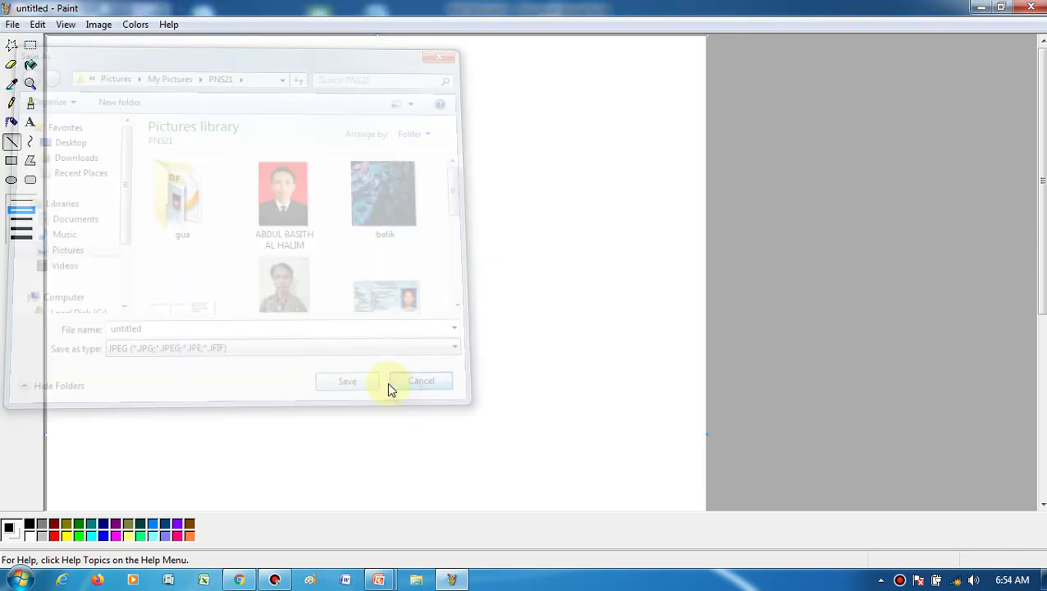
- Draw an unfilled black rectangle about 446 by 376 pixels on the blank canvas
left_click(12, 25)
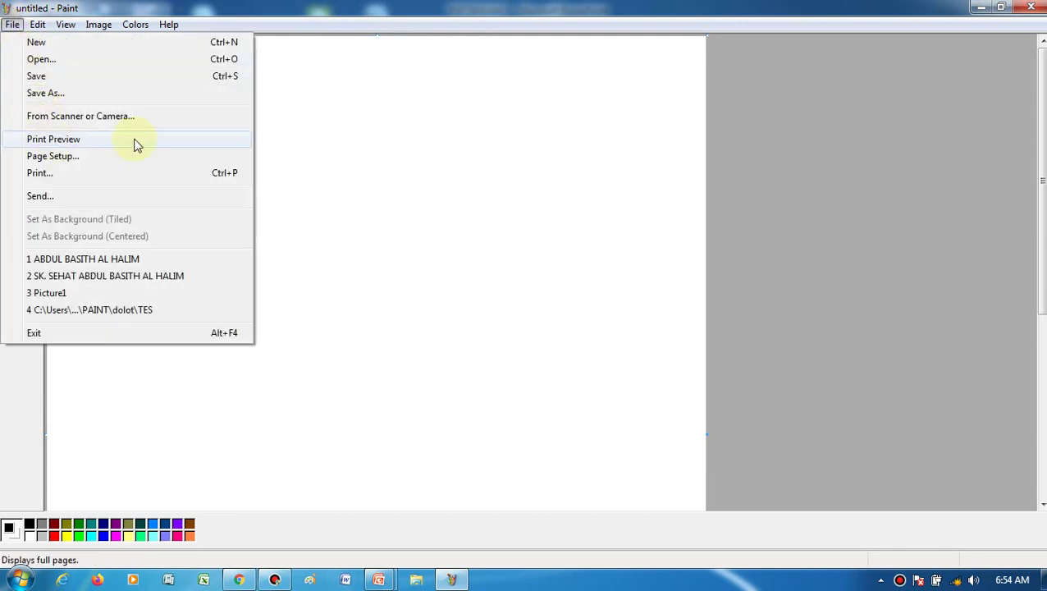
left_click(344, 133)
left_click(12, 161)
left_click_drag(101, 131, 442, 416)
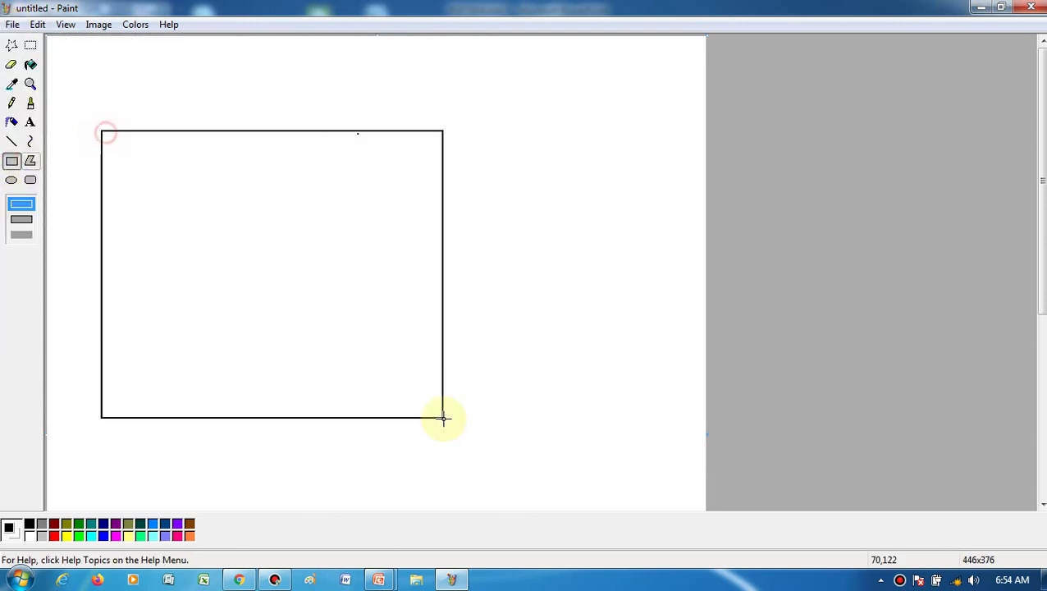
- Draw straight lines above the rectangle joining its two upper corners into a roof-like trapezoid
left_click(12, 142)
mouse_move(102, 130)
left_mouse_down()
mouse_move(182, 61)
mouse_move(216, 51)
mouse_move(353, 44)
mouse_move(415, 54)
left_mouse_up()
left_click_drag(416, 54, 445, 133)
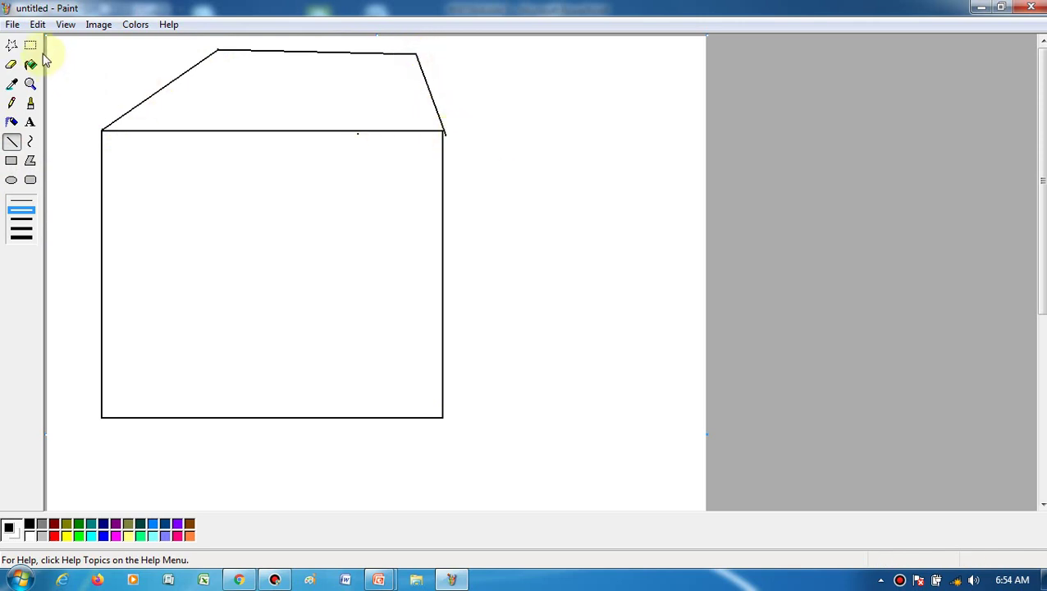
- Preview the drawing as a printed page, magnify it twice and return to the canvas
left_click(12, 25)
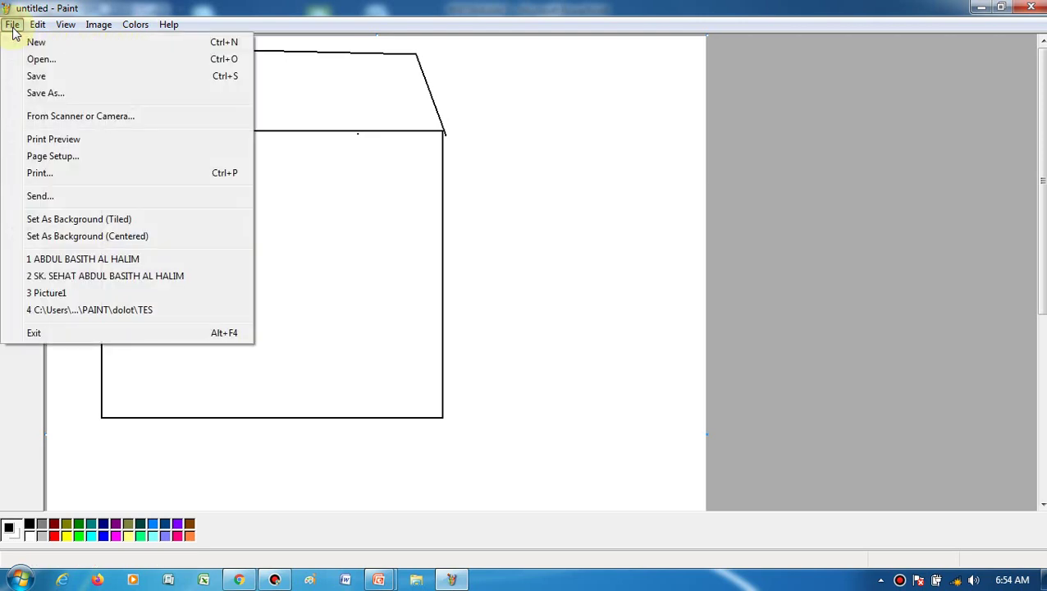
left_click(97, 141)
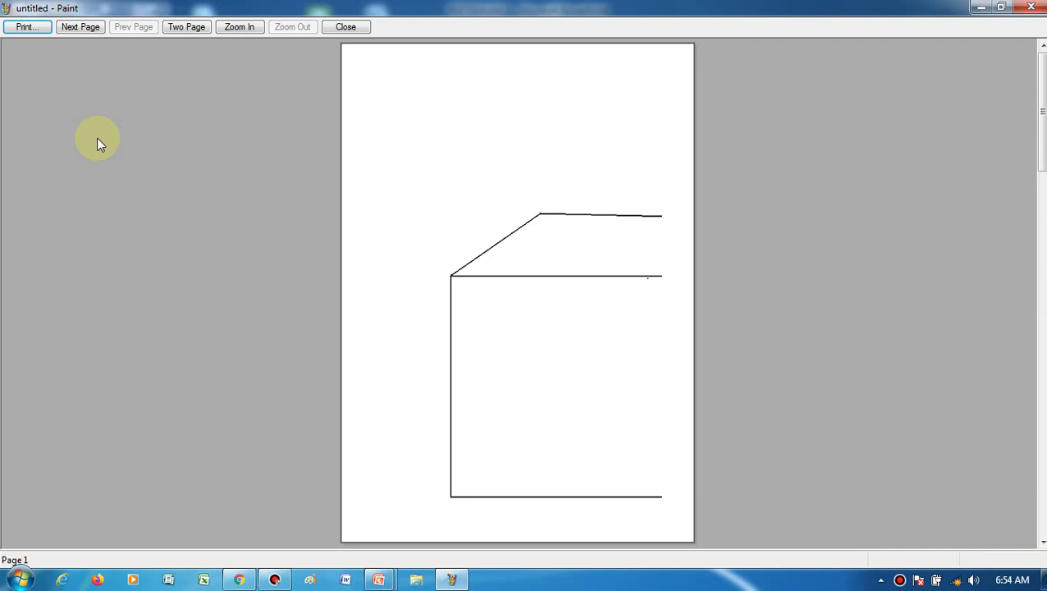
left_click(570, 358)
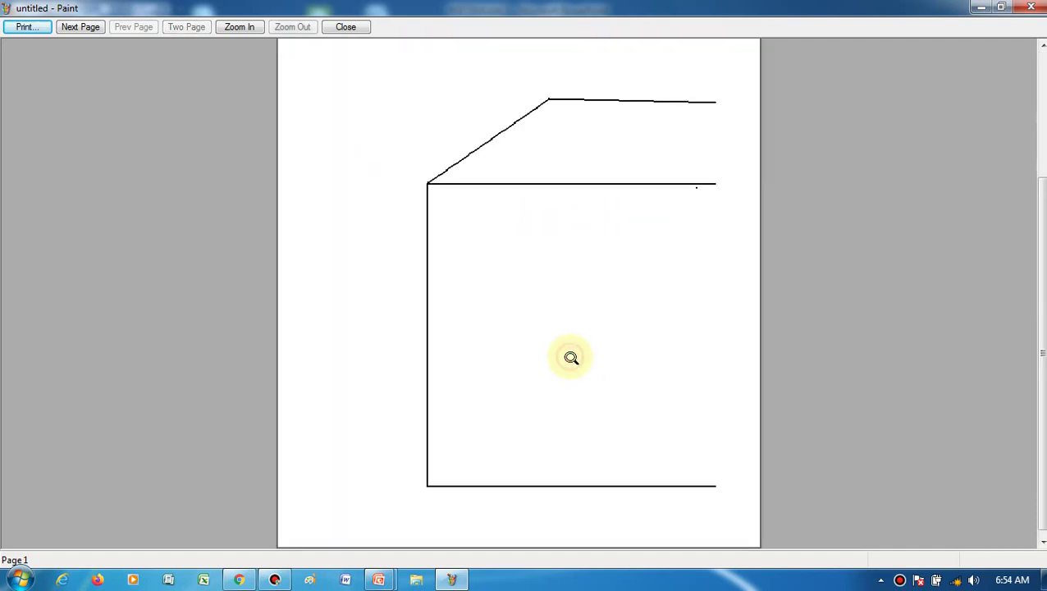
left_click(570, 358)
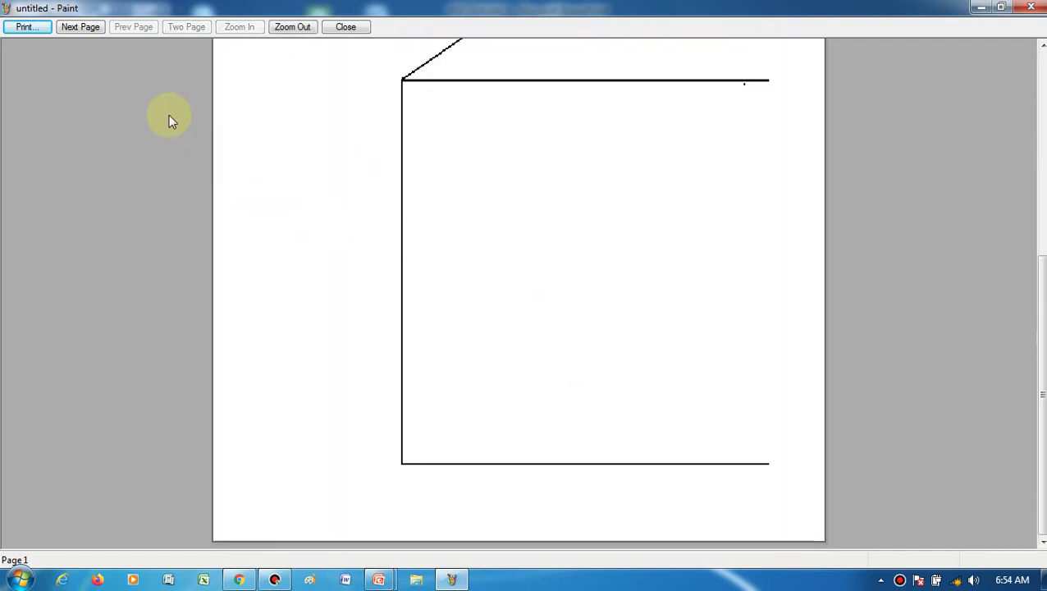
left_click(337, 32)
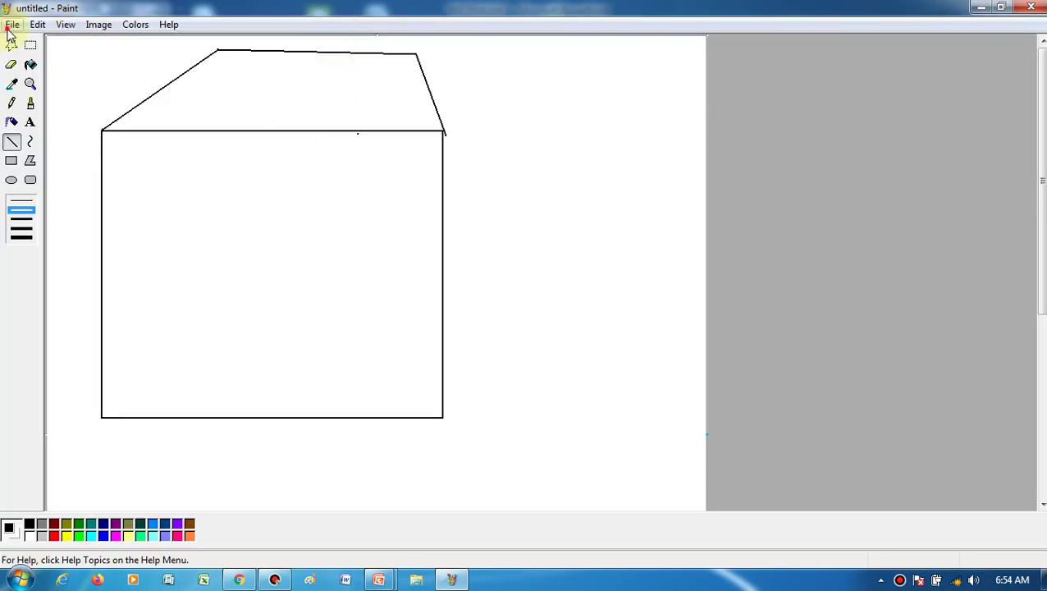
- Review the page setup, including the paper size choices and orientation, and leave it without applying changes
left_click(11, 27)
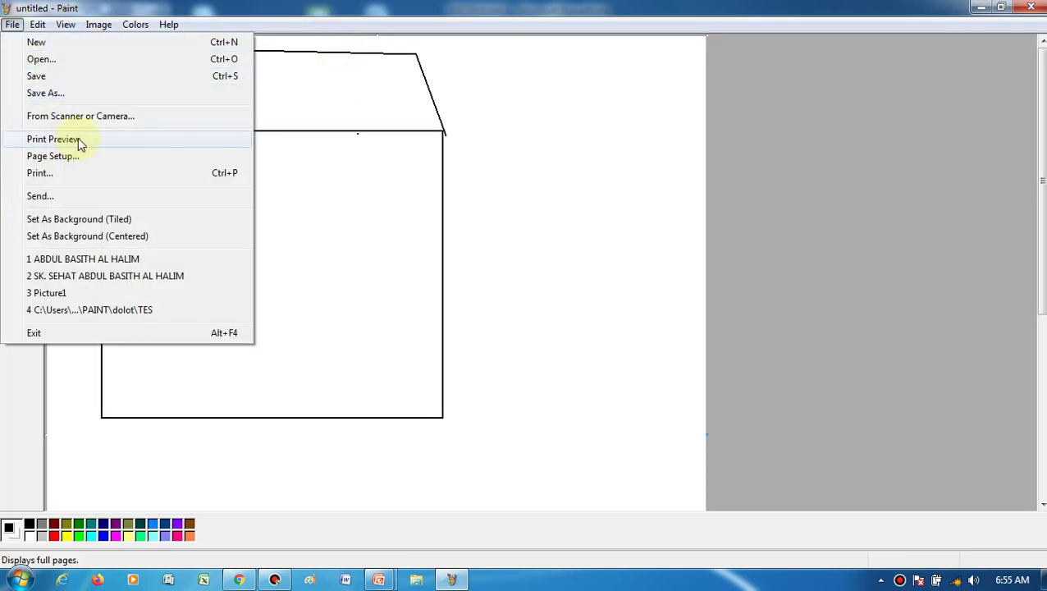
left_click(463, 192)
left_click(11, 26)
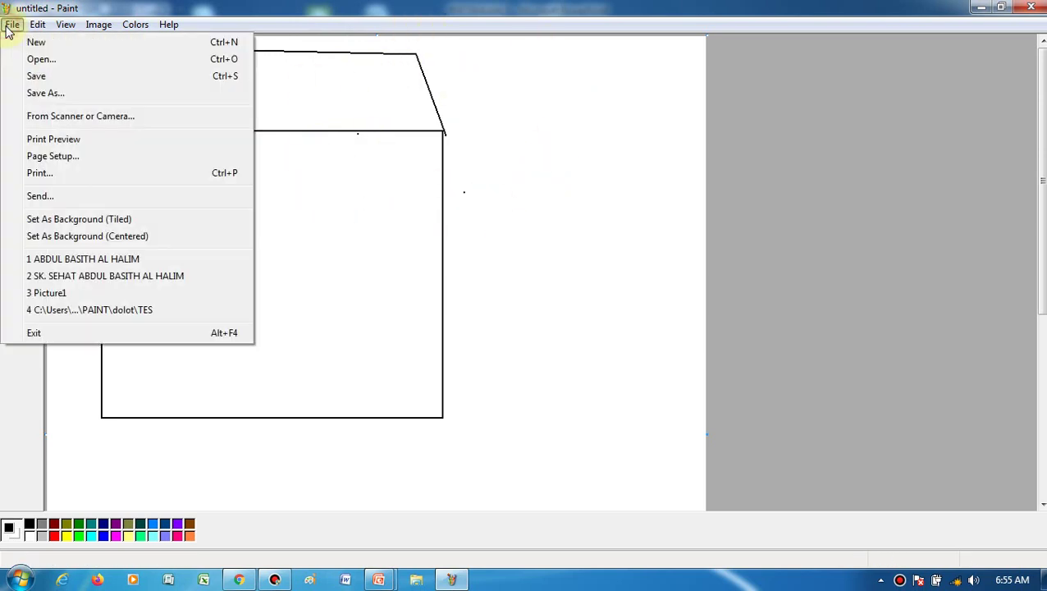
left_click(51, 156)
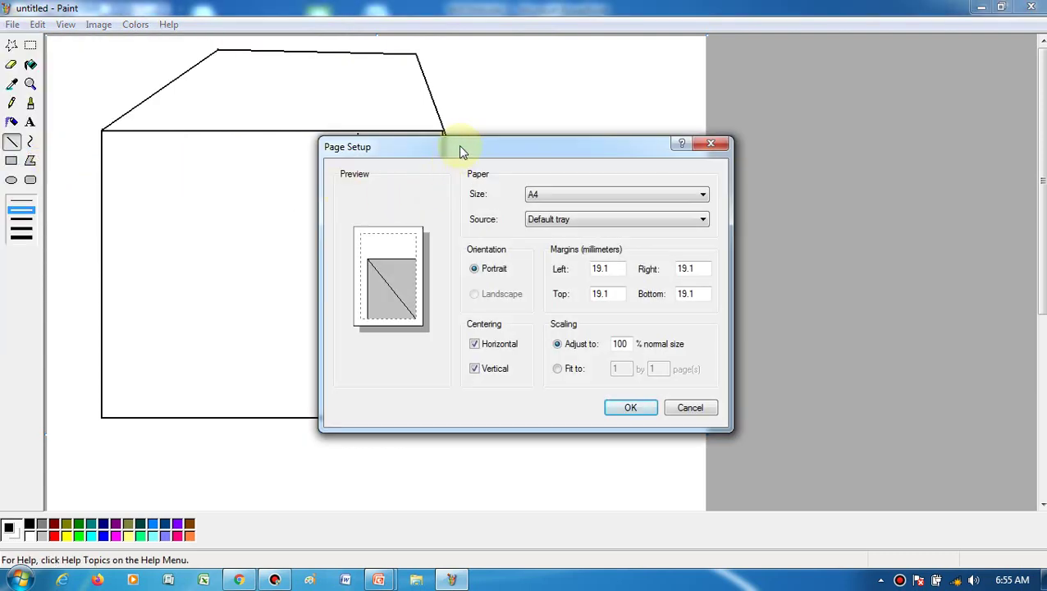
left_click_drag(458, 146, 648, 121)
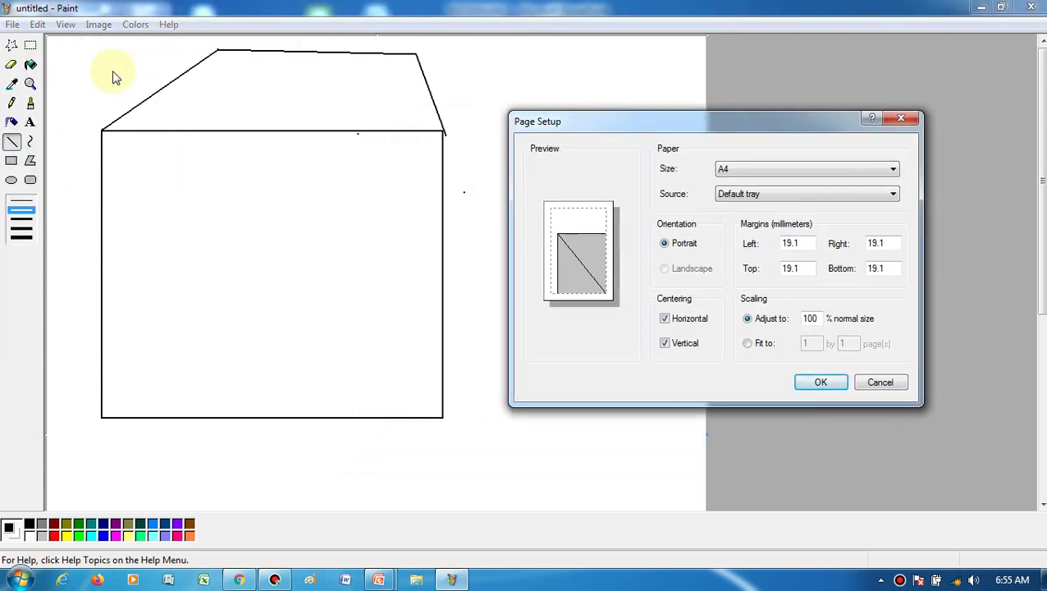
left_click(770, 170)
left_click(770, 169)
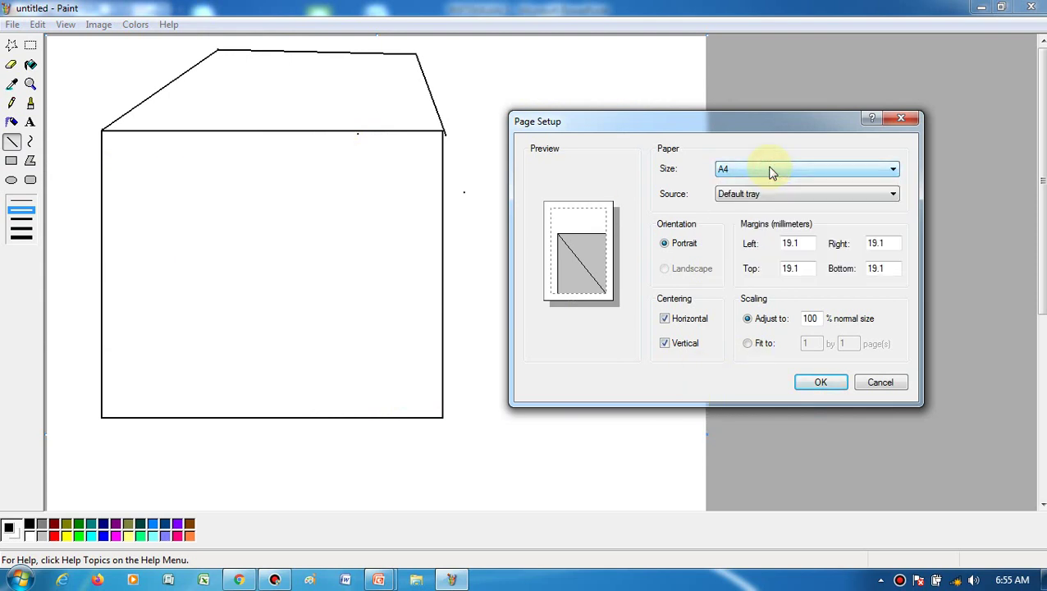
left_click(770, 169)
left_click(769, 169)
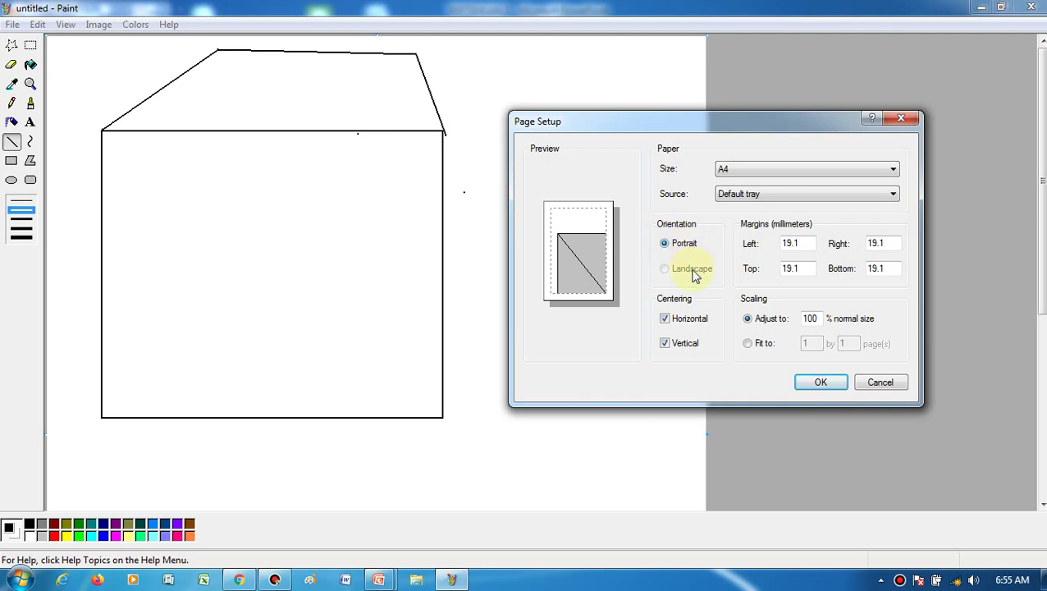
left_click(893, 382)
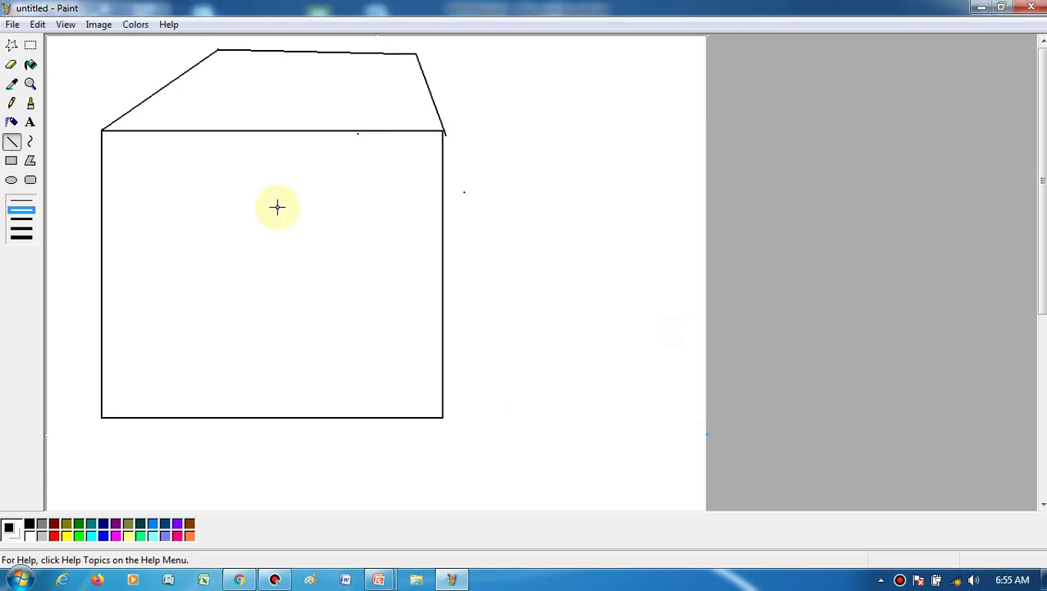
- Open the print settings for the drawing and leave them without printing
left_click(16, 25)
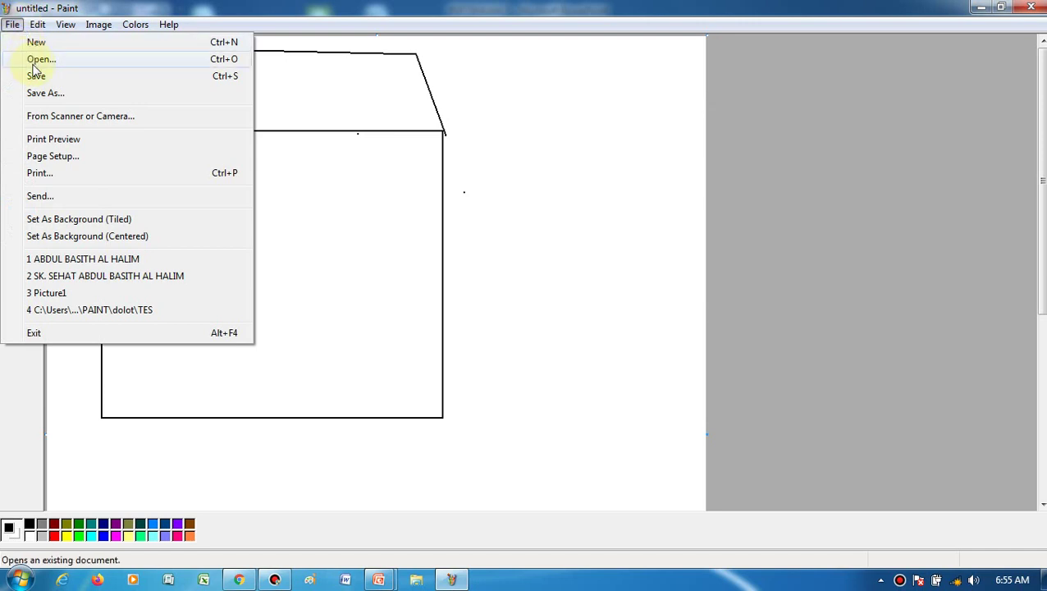
left_click(85, 173)
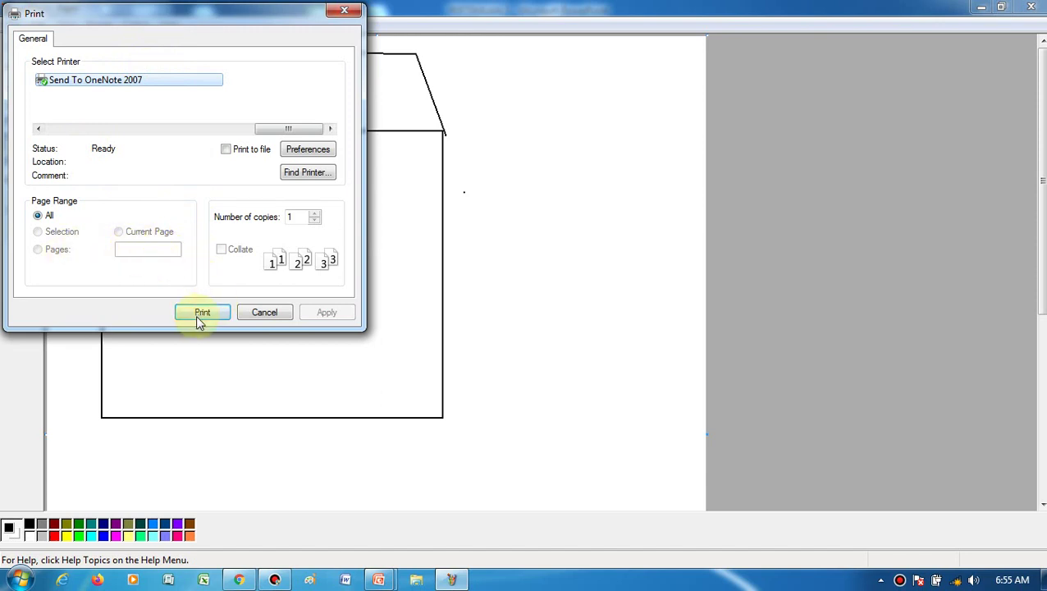
left_click(253, 313)
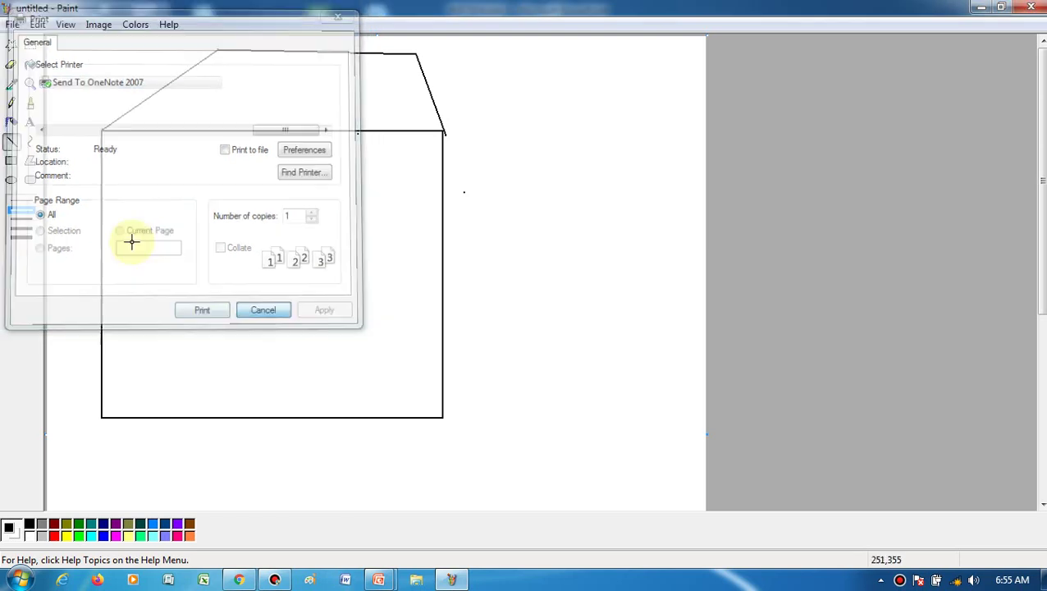
left_click(13, 25)
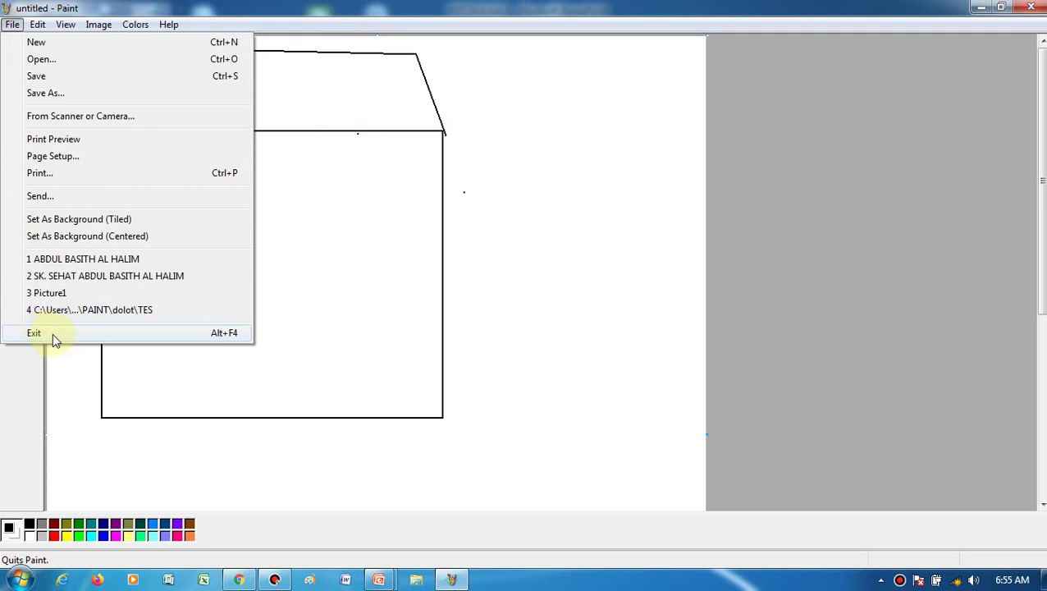
left_click(451, 126)
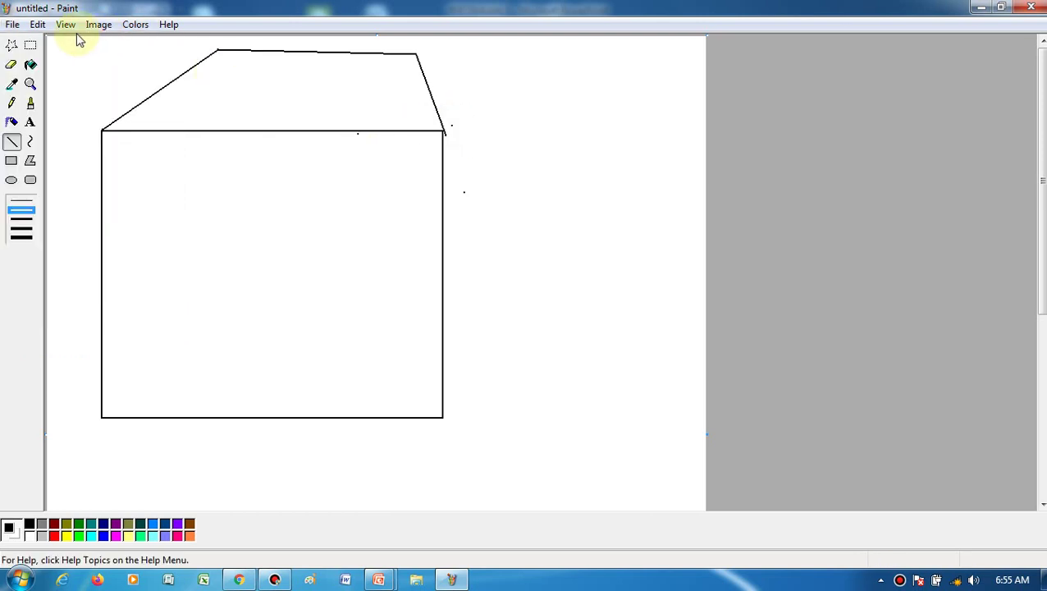
left_click(13, 25)
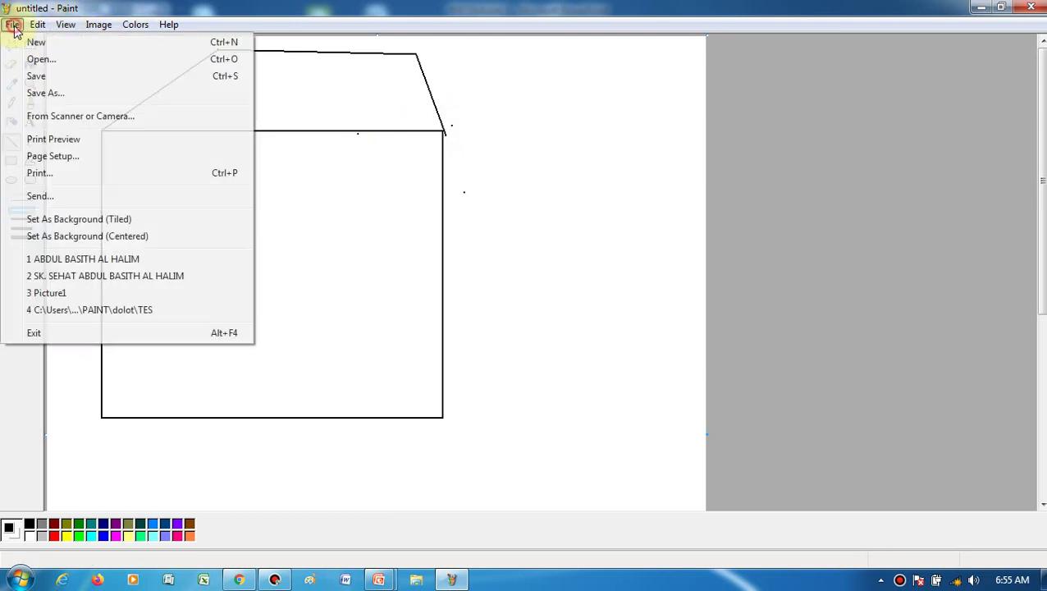
mouse_move(33, 31)
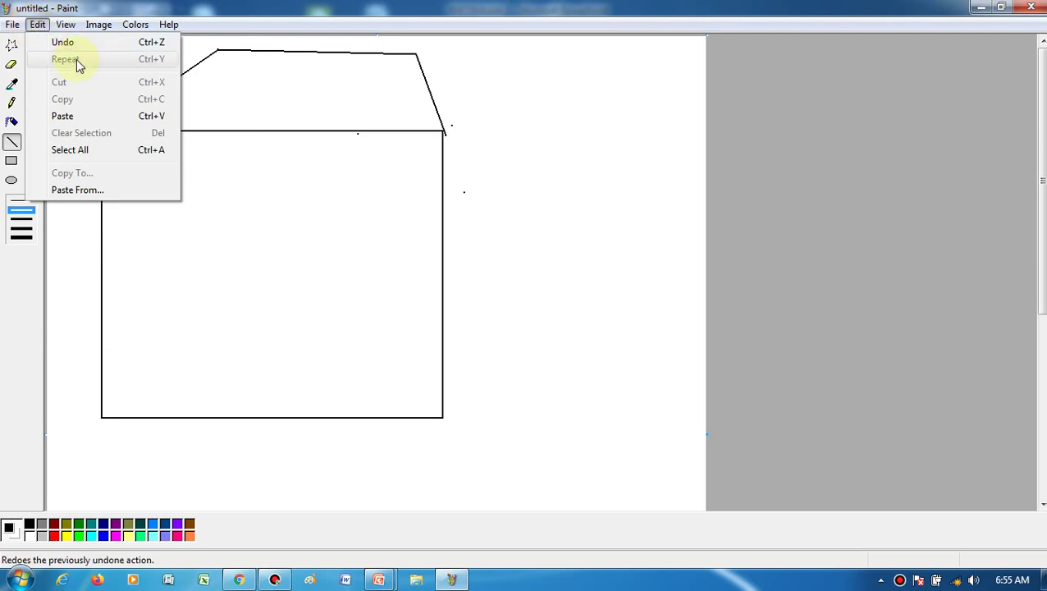
left_click(403, 95)
- Select the entire house-like drawing with a rectangular selection and delete it
left_click(31, 46)
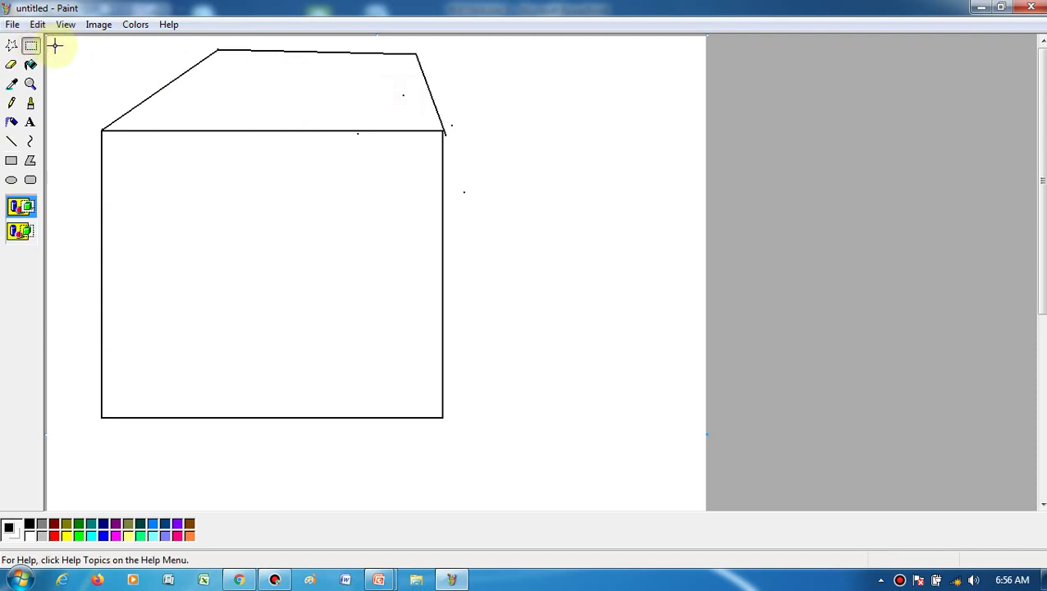
left_click(38, 25)
left_click(12, 48)
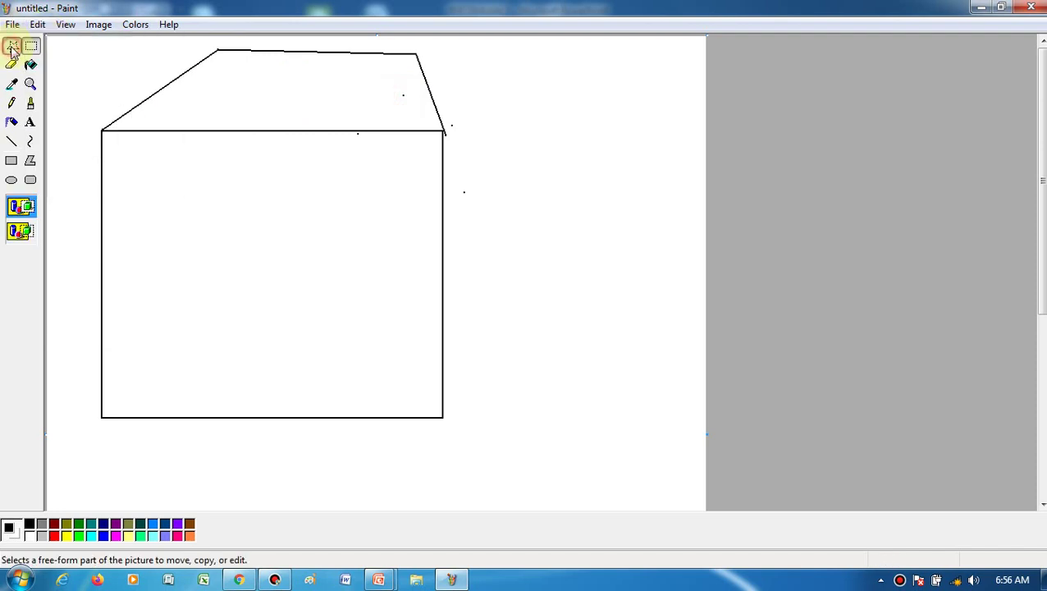
left_click(31, 46)
left_click_drag(74, 38, 579, 520)
key("Delete")
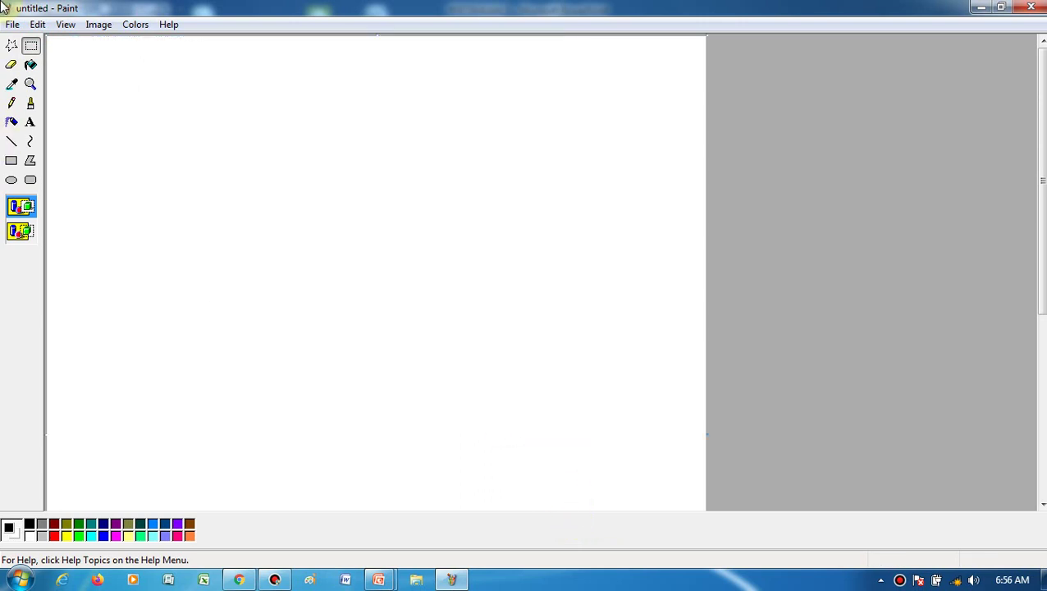
- Draw an unfilled black rectangle, slightly taller than wide, near the middle of the blank canvas
left_click(32, 26)
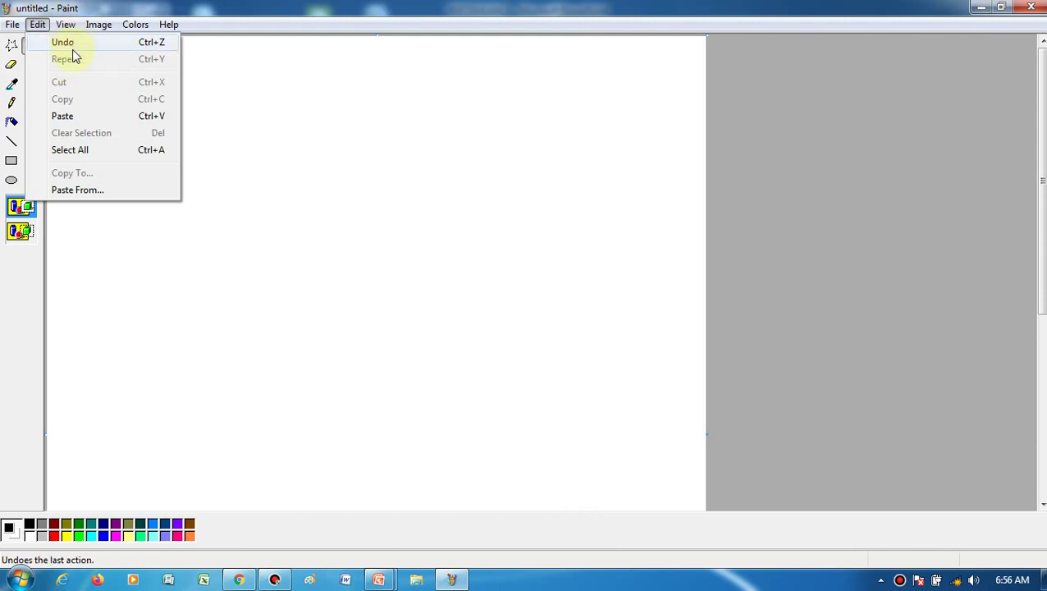
left_click(38, 27)
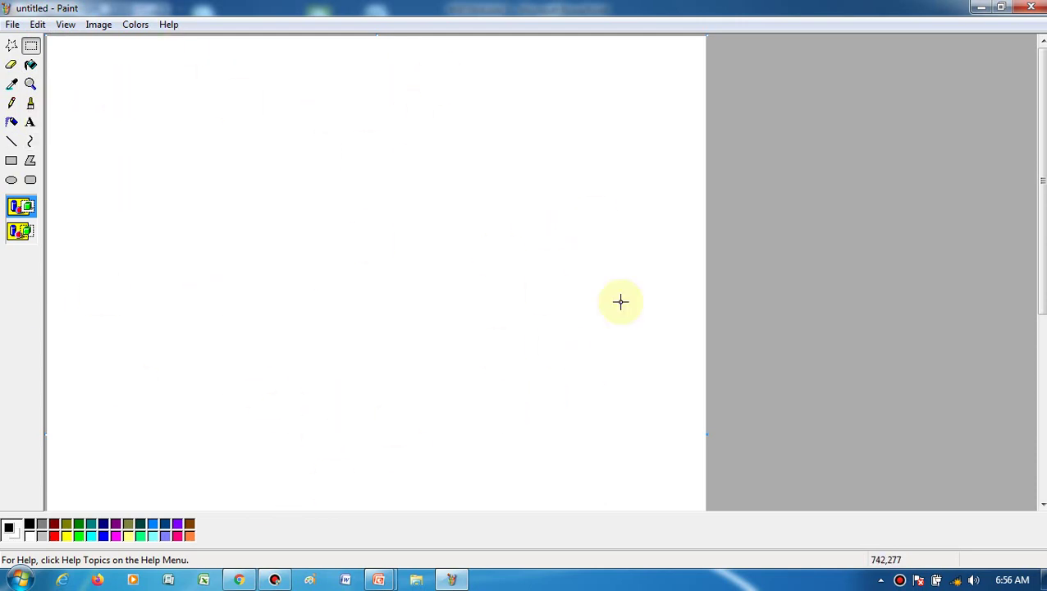
left_click(11, 162)
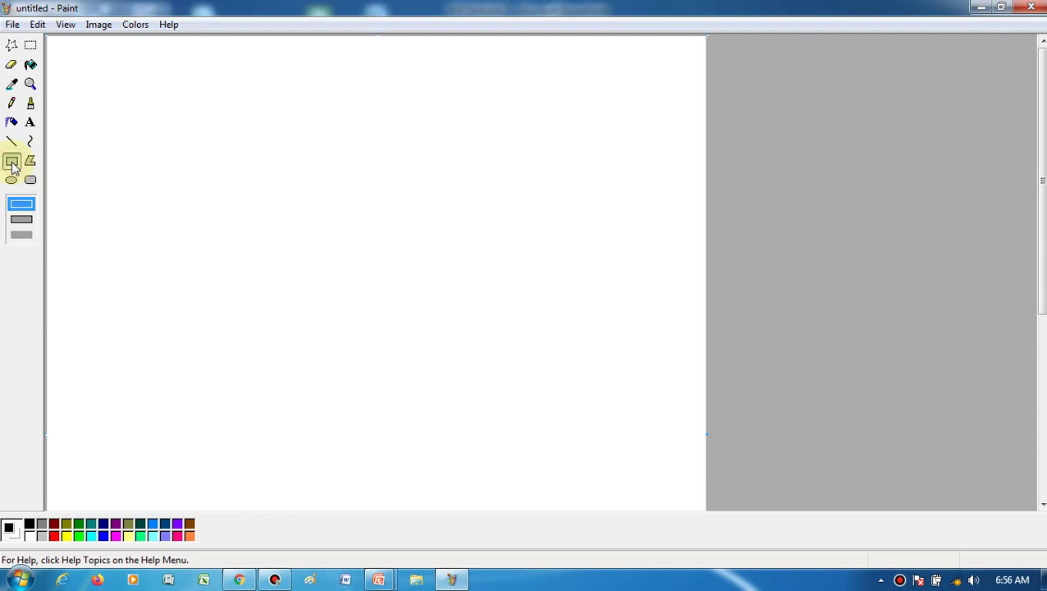
left_click_drag(256, 117, 507, 385)
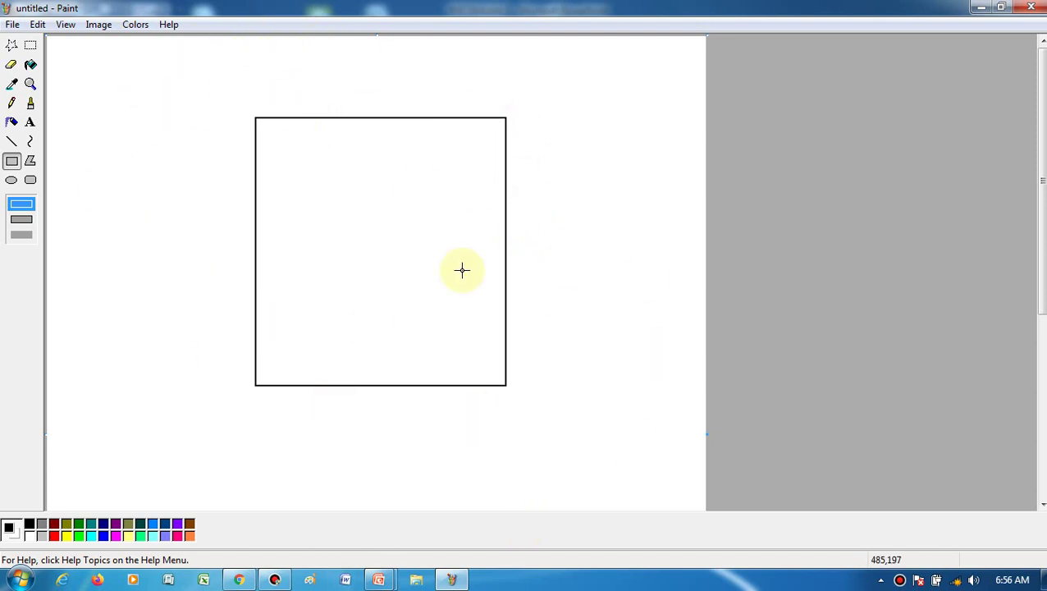
- Undo the drawn rectangle and bring it back with Repeat
left_click(35, 24)
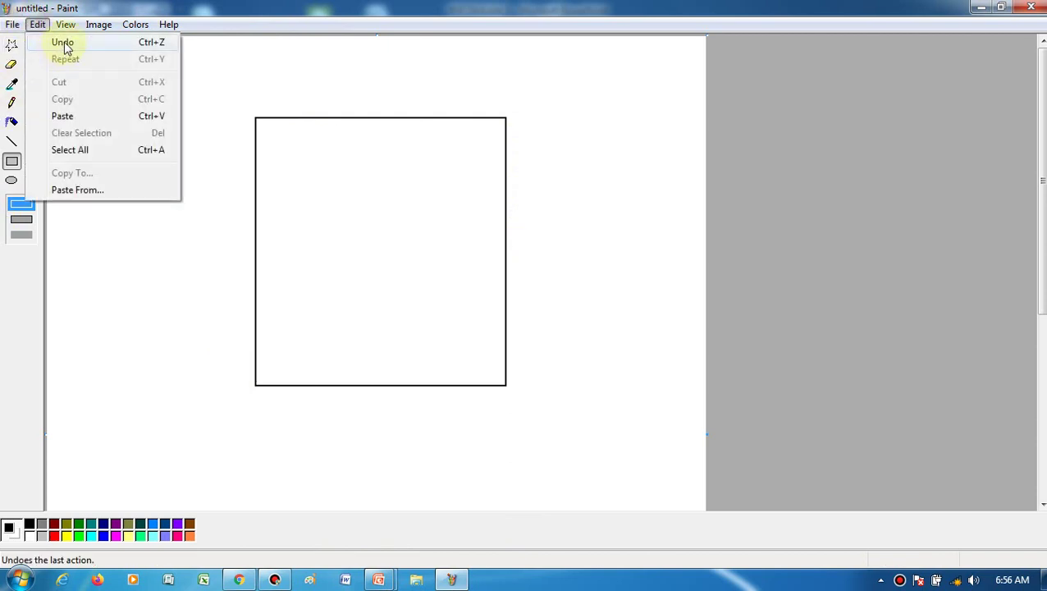
left_click(64, 42)
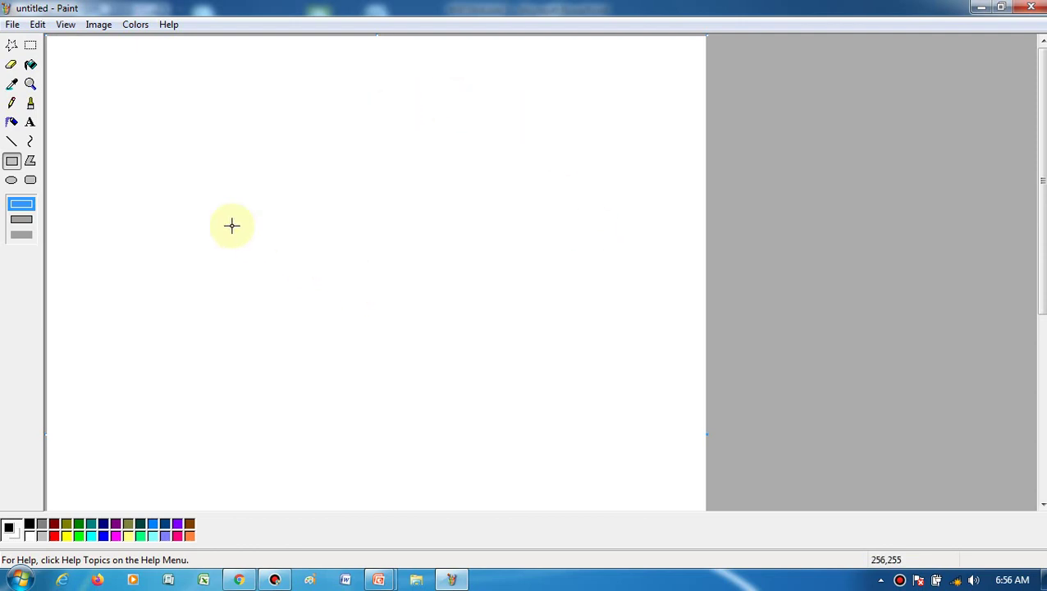
left_click(39, 25)
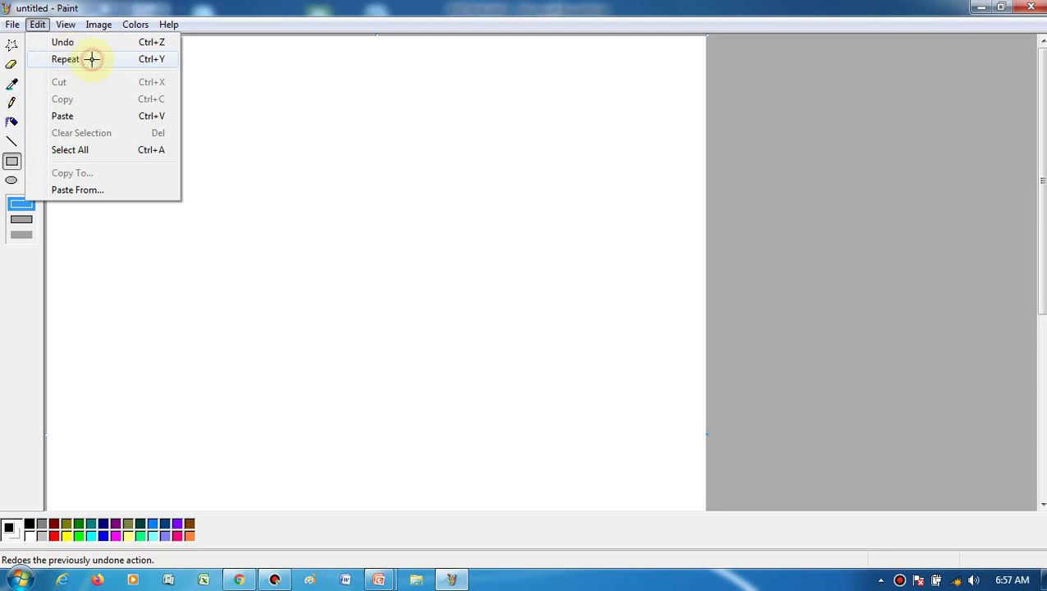
left_click(92, 59)
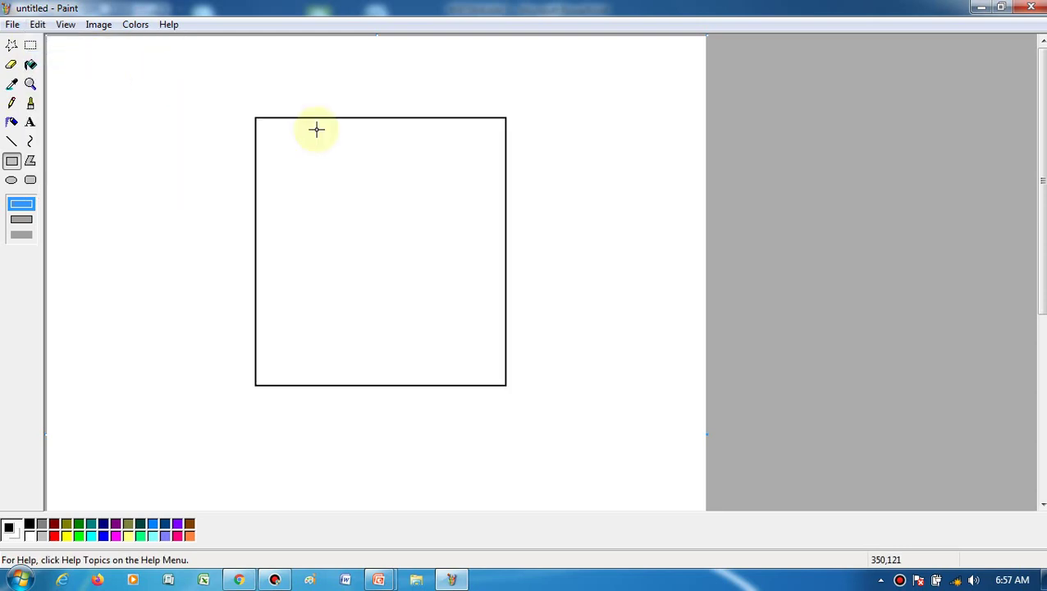
left_click(36, 25)
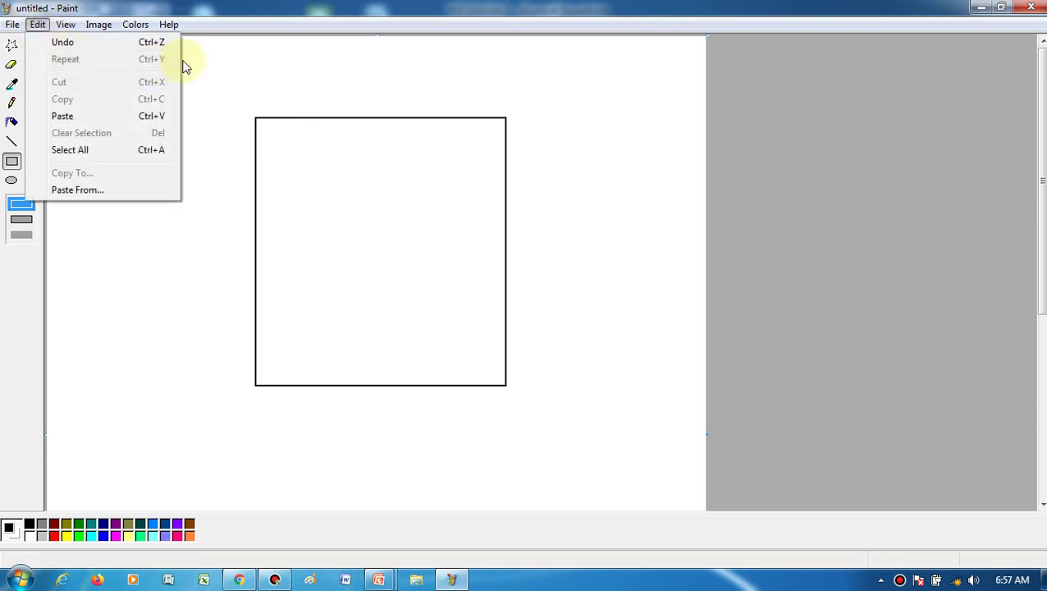
left_click(234, 66)
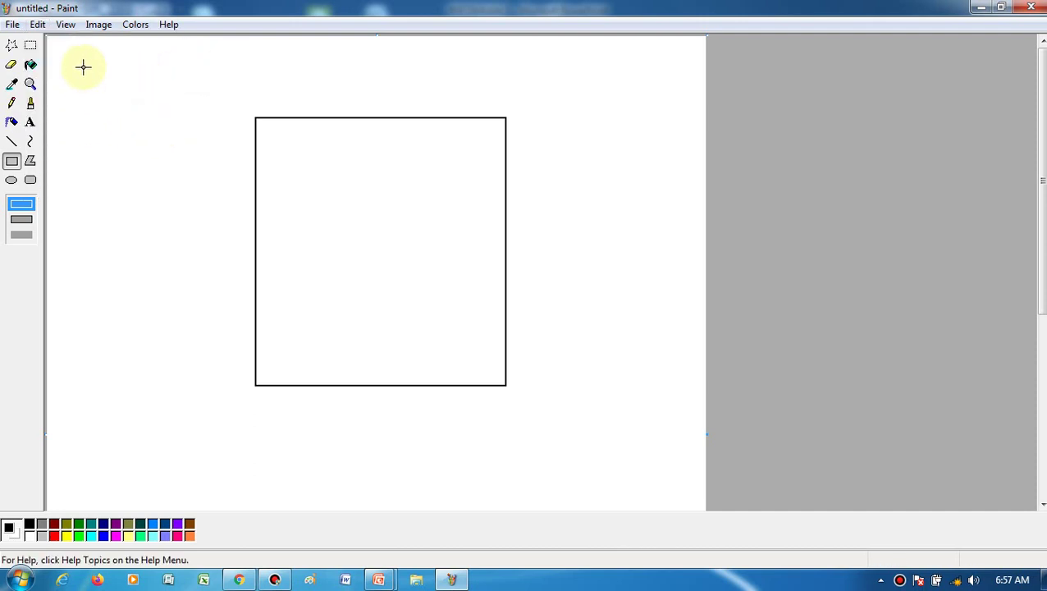
- Cut the rectangle's upper-left corner using a rectangular selection and undo the cut
left_click(37, 25)
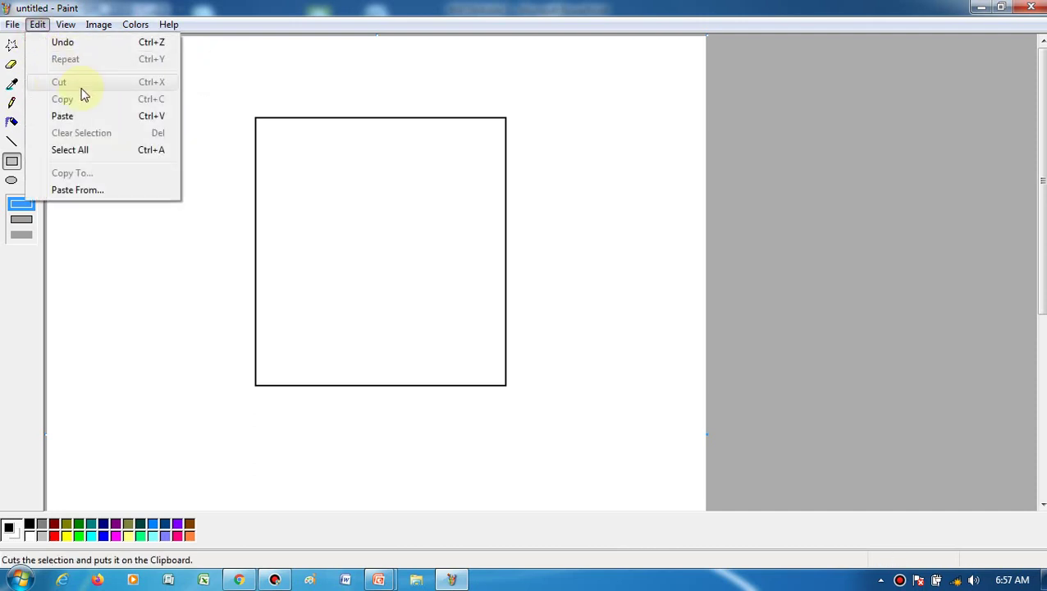
left_click(213, 81)
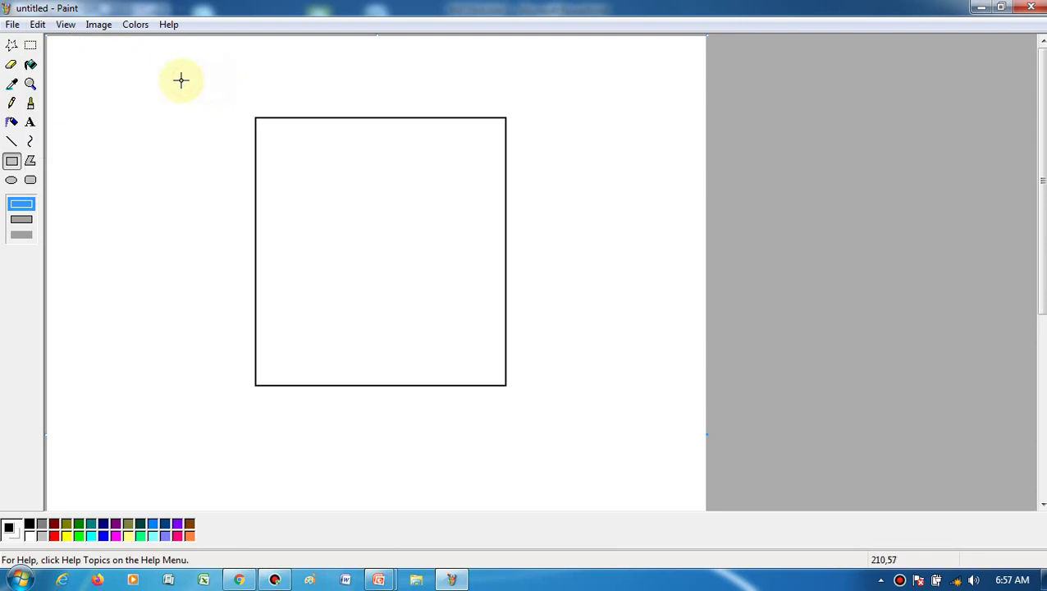
left_click(30, 48)
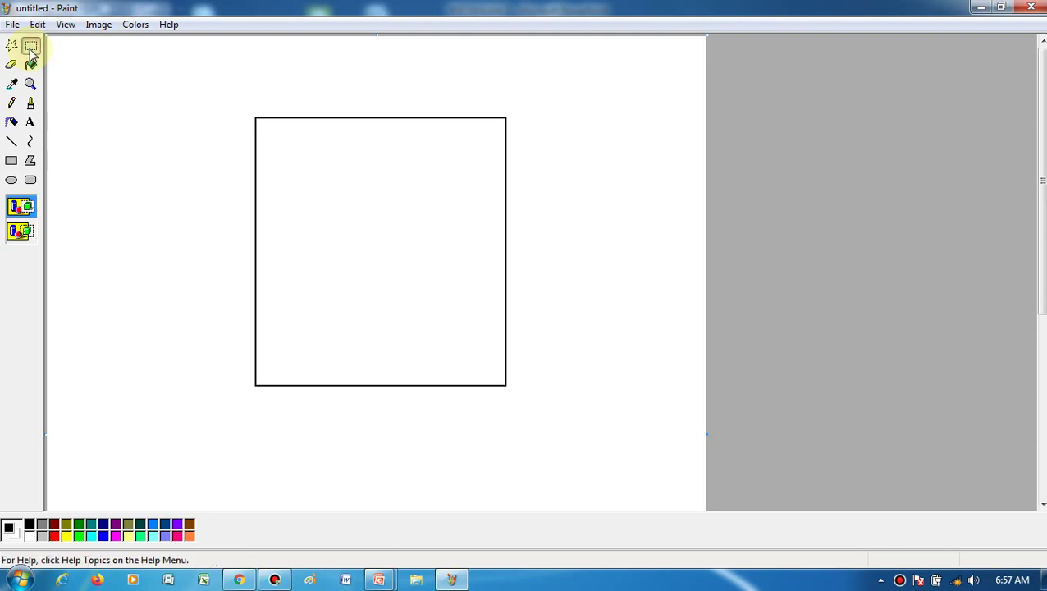
left_click_drag(218, 82, 366, 233)
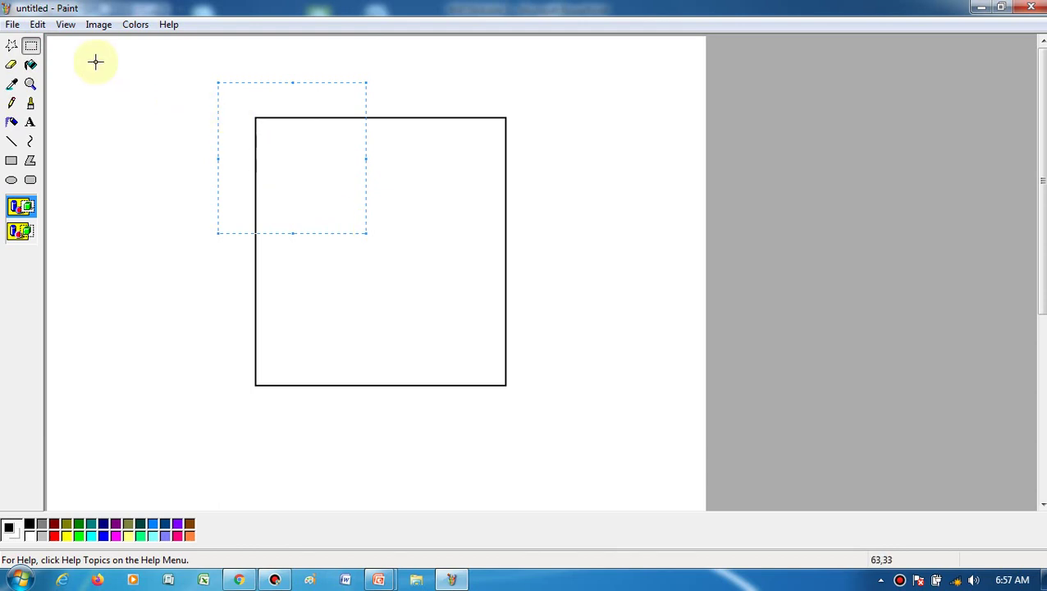
left_click(37, 24)
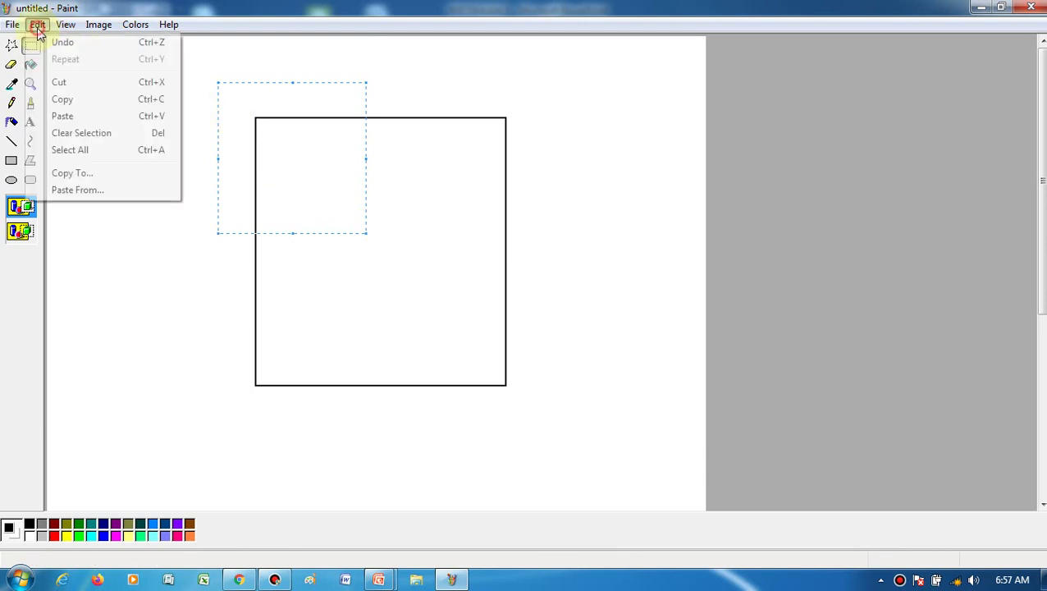
left_click(72, 83)
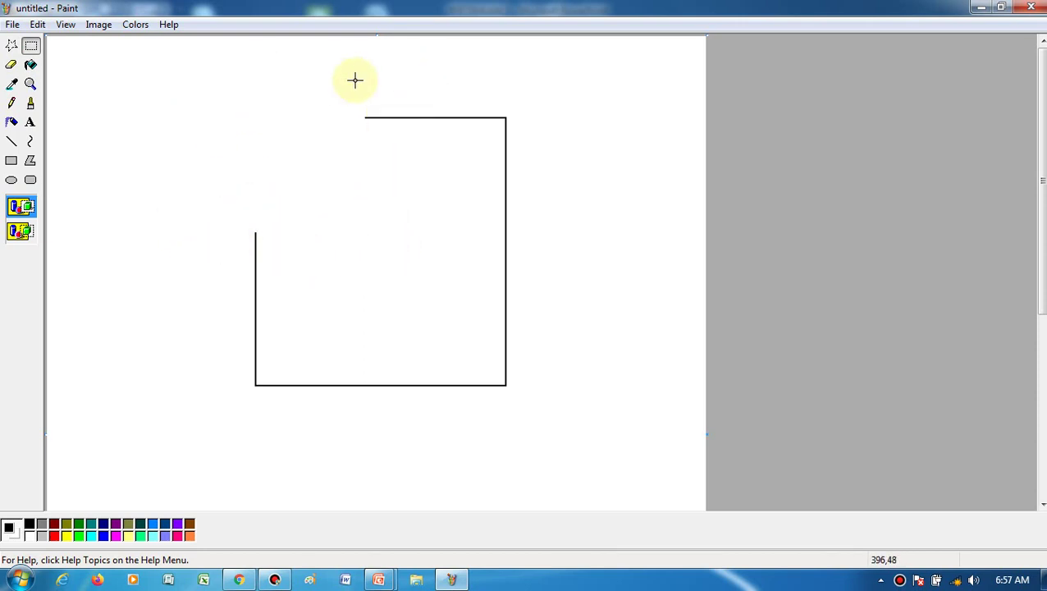
left_click(39, 25)
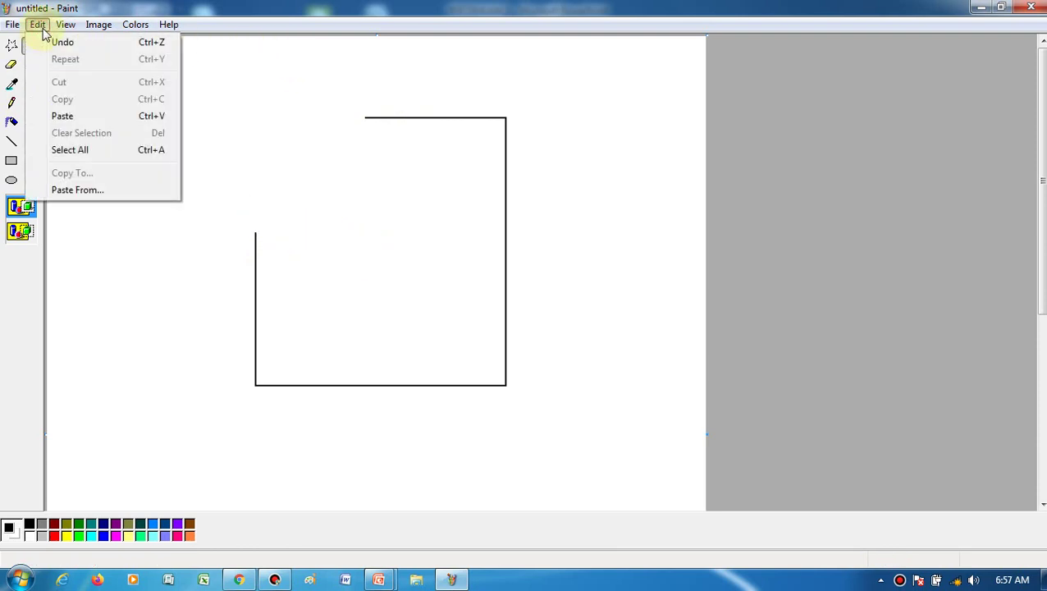
left_click(31, 46)
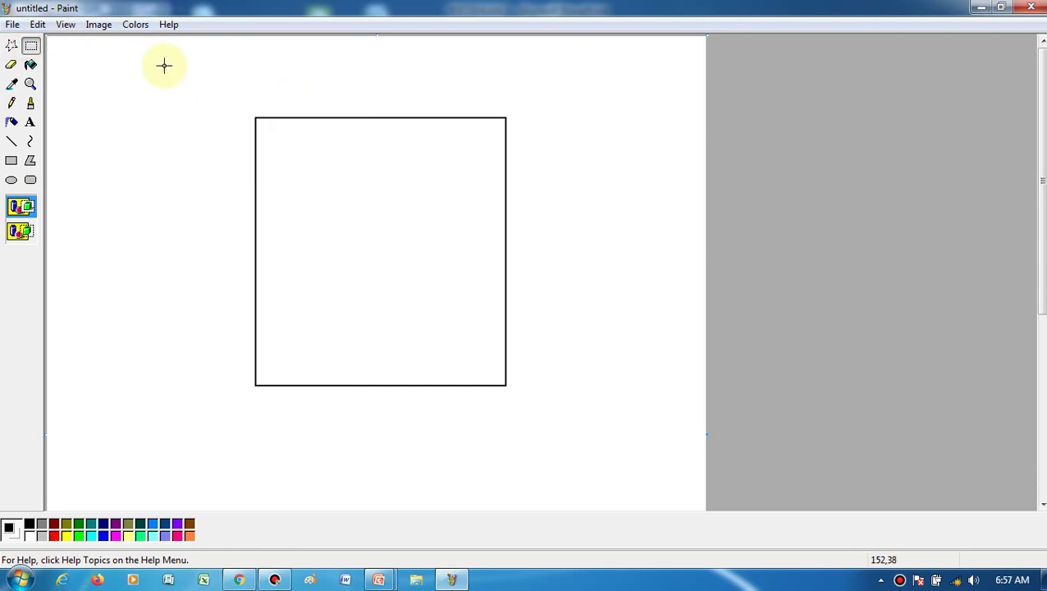
- Select an area of about 186 by 198 pixels around the rectangle's upper-left corner, move it to the canvas's left edge and delete it
left_click_drag(221, 96, 365, 246)
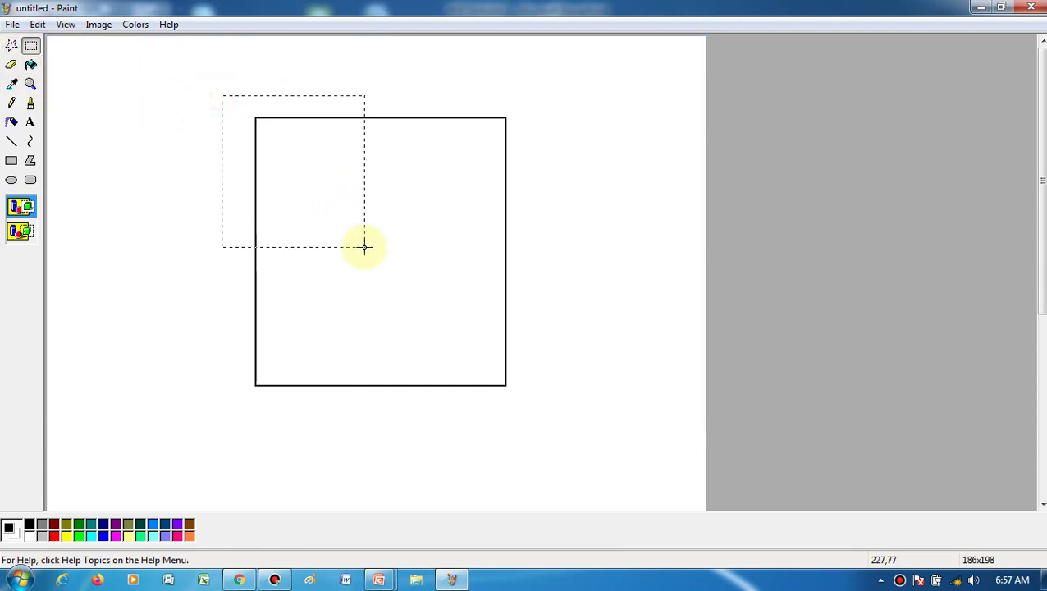
left_click_drag(300, 172, 110, 167)
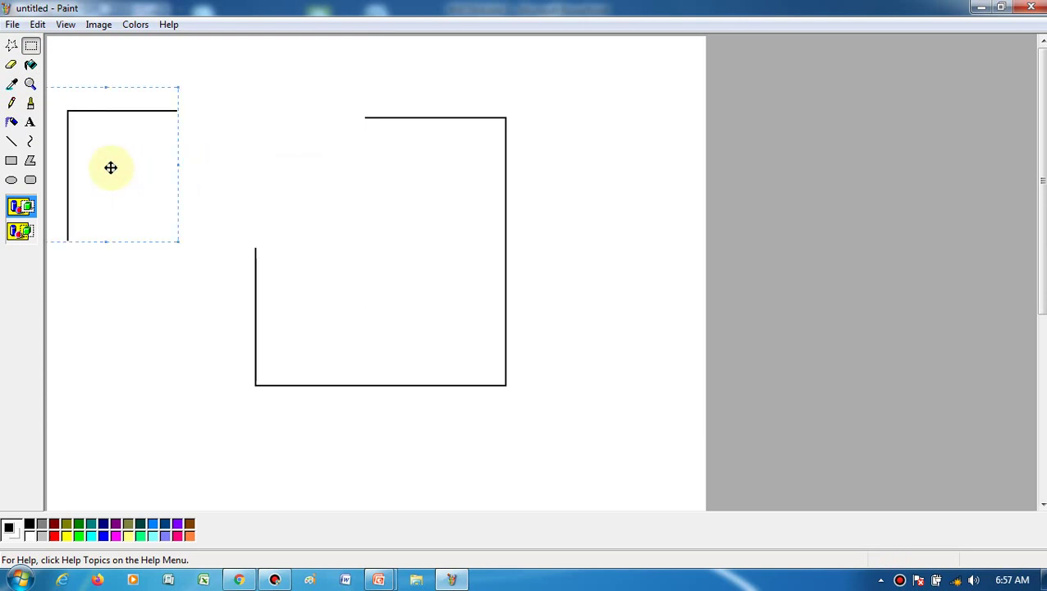
key("Delete")
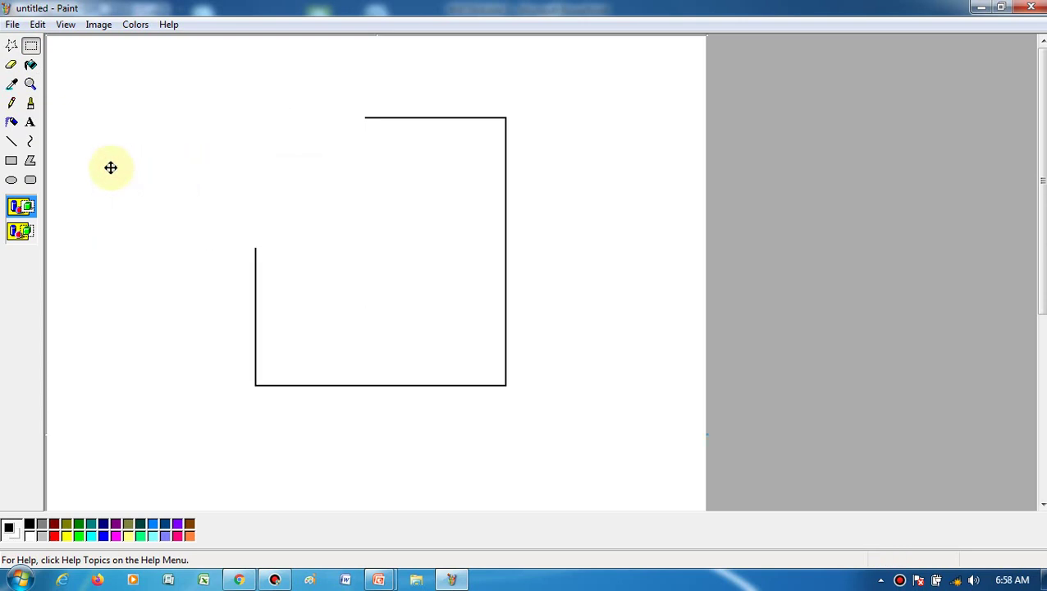
- Select the remaining lines of the rectangle and delete them to leave the canvas blank
left_click(37, 24)
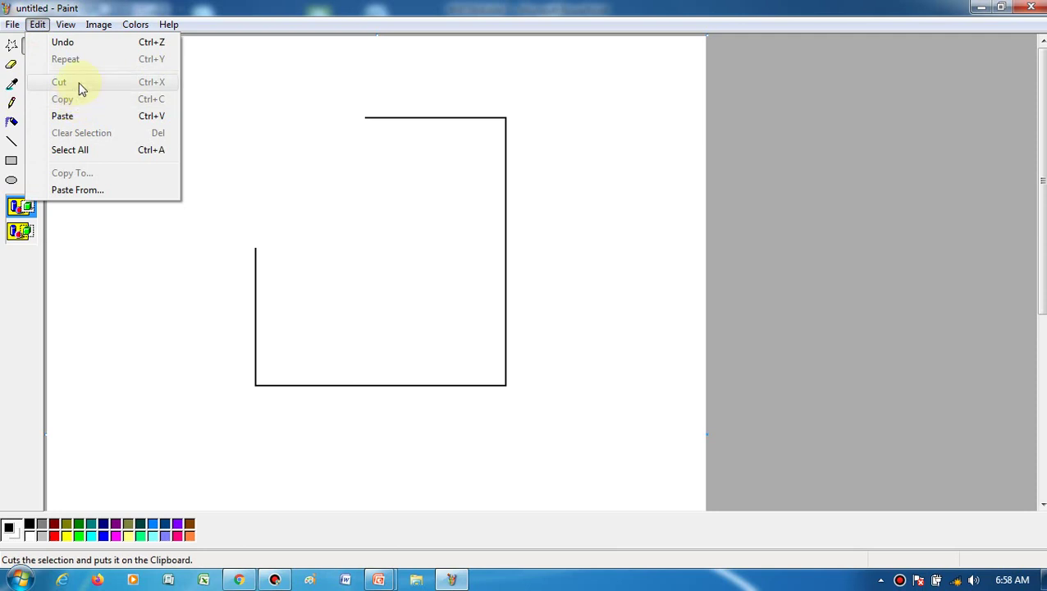
left_click(227, 69)
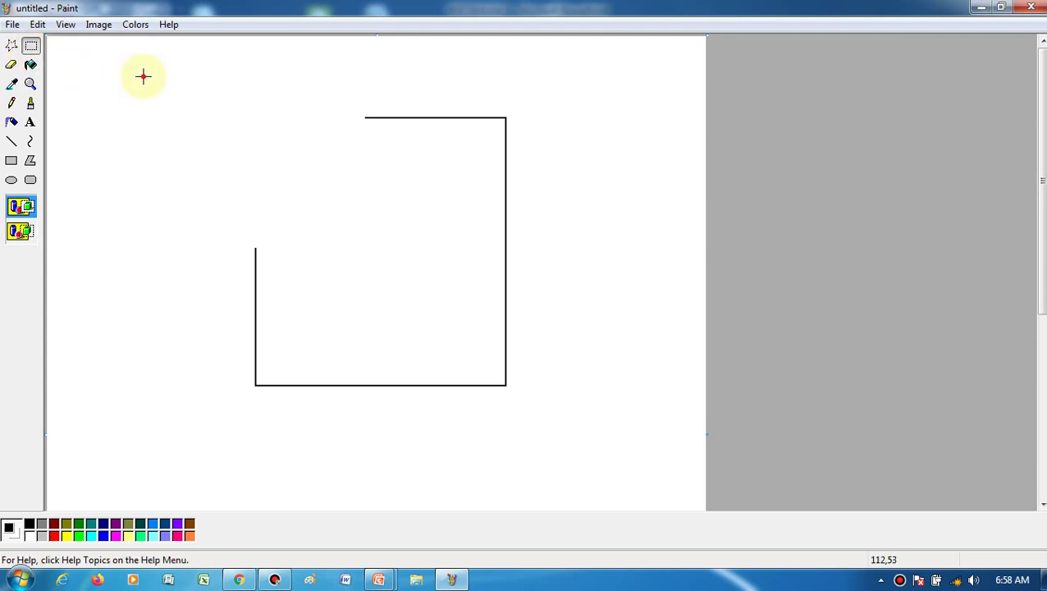
left_click_drag(133, 76, 677, 424)
key("Delete")
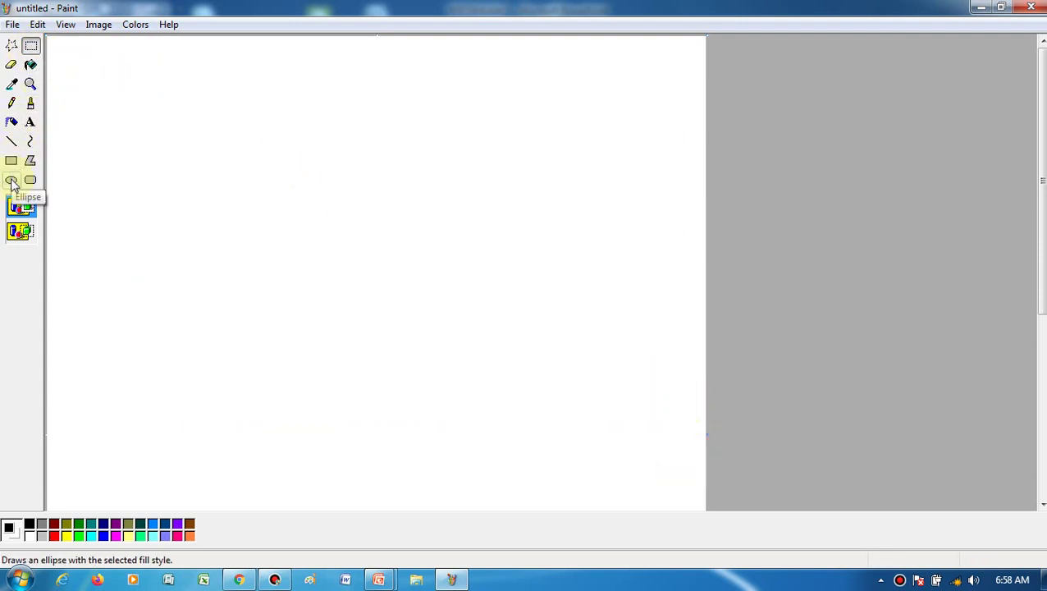
- Draw an upright ellipse outline about 126 pixels tall near the canvas's upper-left corner
left_click_drag(84, 85, 158, 167)
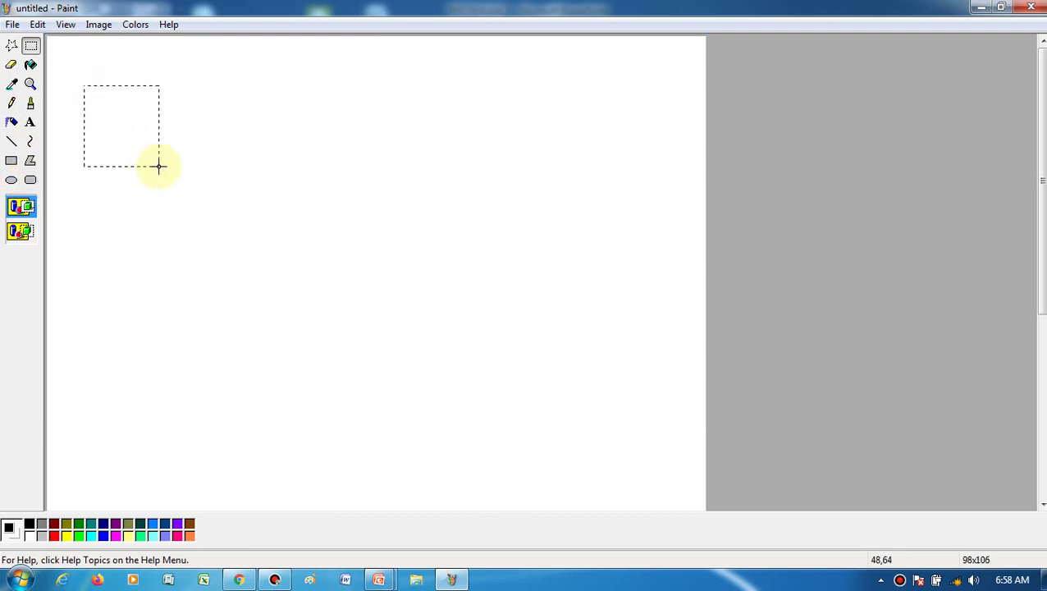
left_click(12, 180)
left_click_drag(99, 103, 174, 197)
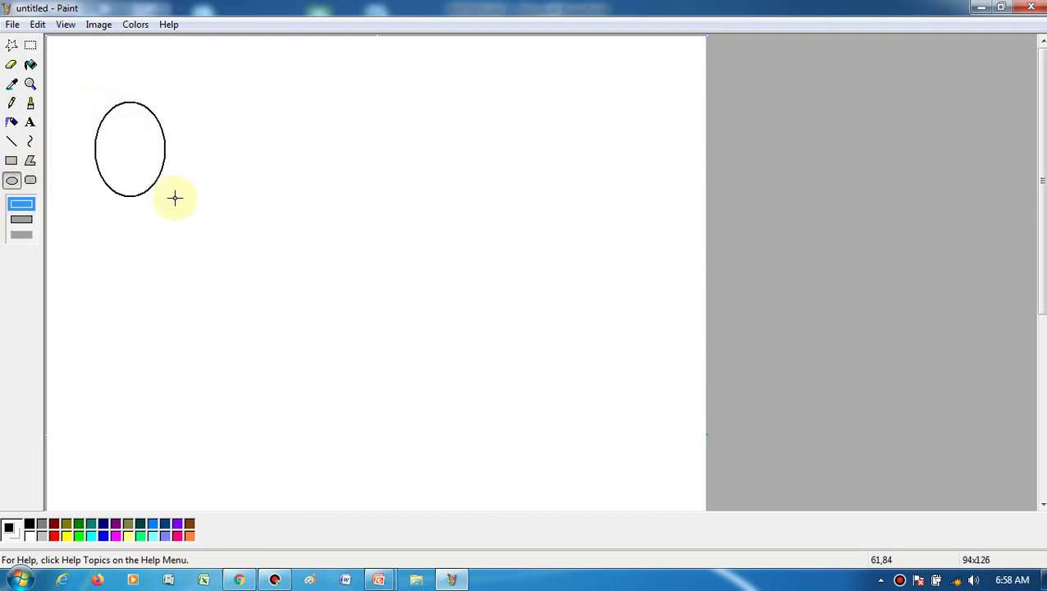
- Copy the ellipse using a rectangular selection, paste it and move the copy to the right of the original
left_click(31, 46)
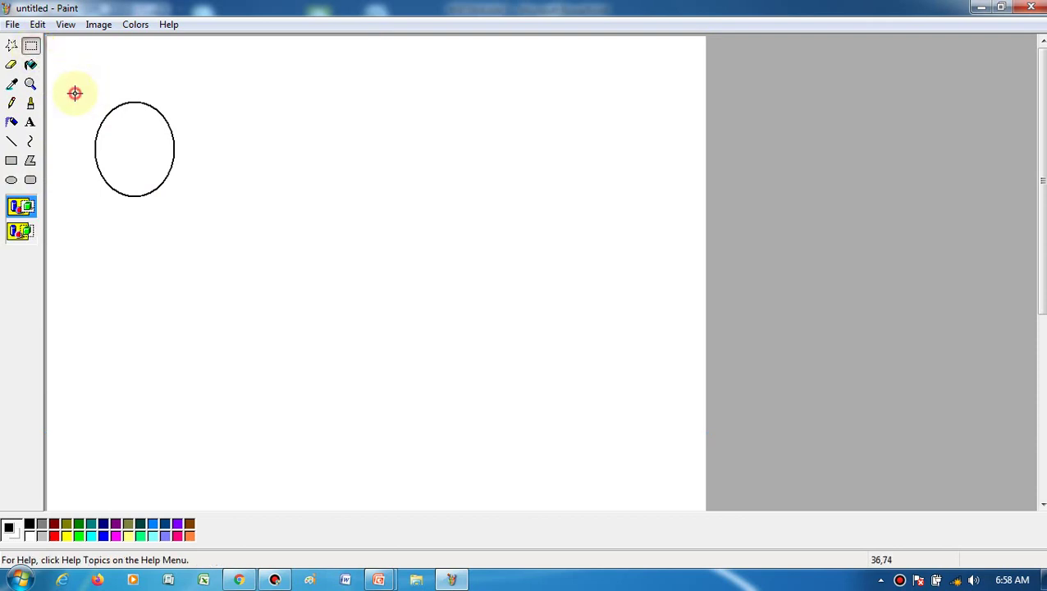
mouse_move(75, 93)
left_mouse_down()
mouse_move(206, 159)
mouse_move(208, 197)
mouse_move(194, 204)
left_mouse_up()
left_click(38, 25)
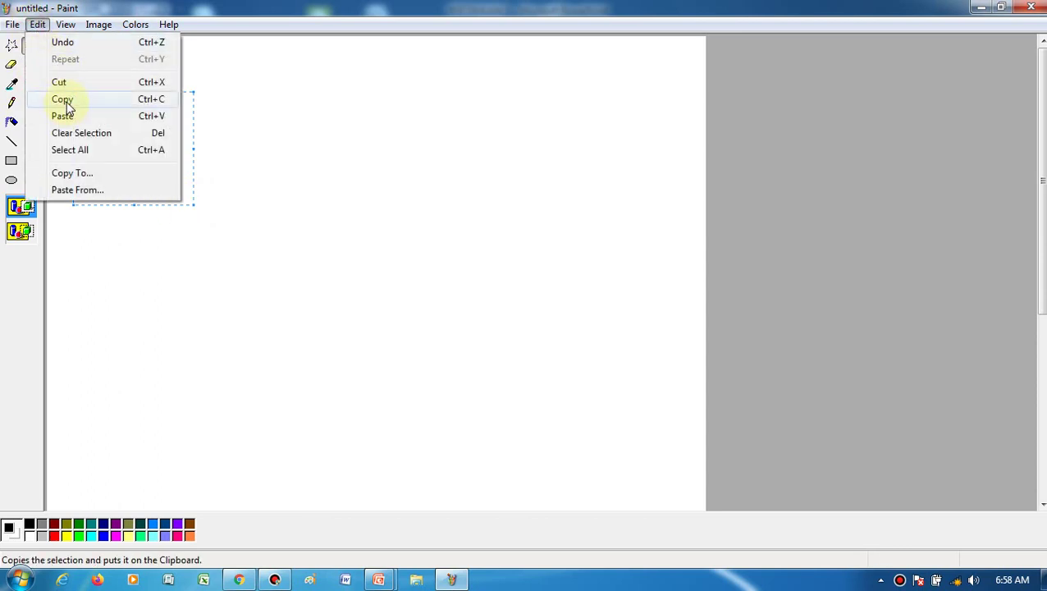
left_click(64, 100)
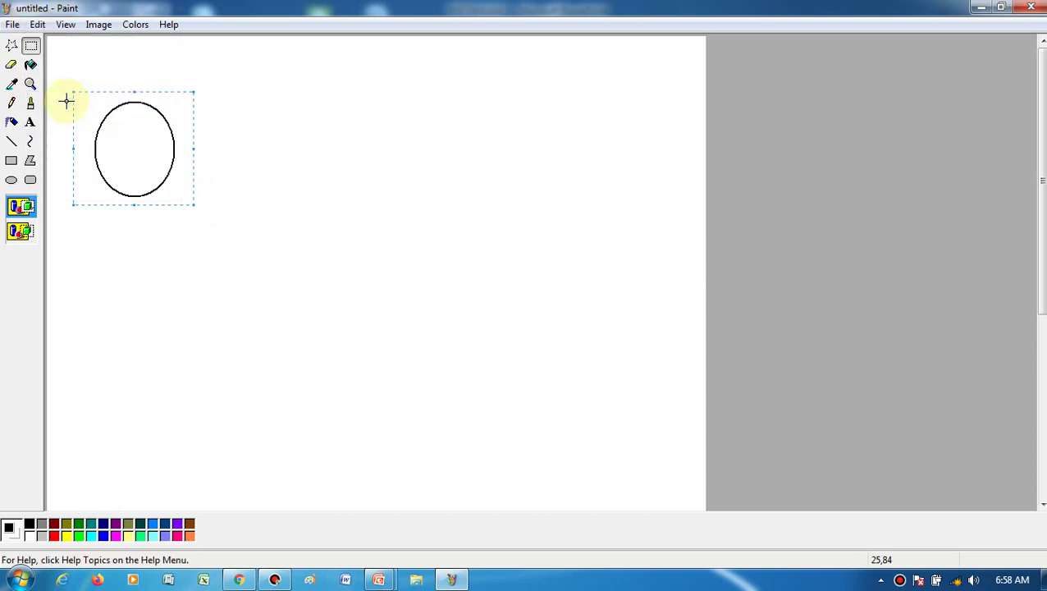
left_click(37, 25)
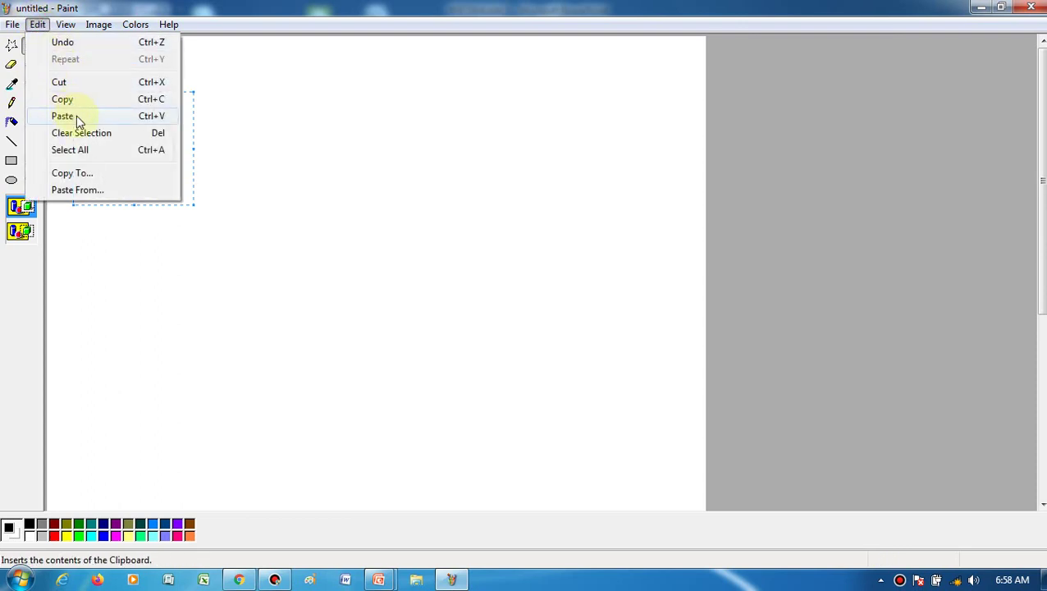
left_click(78, 117)
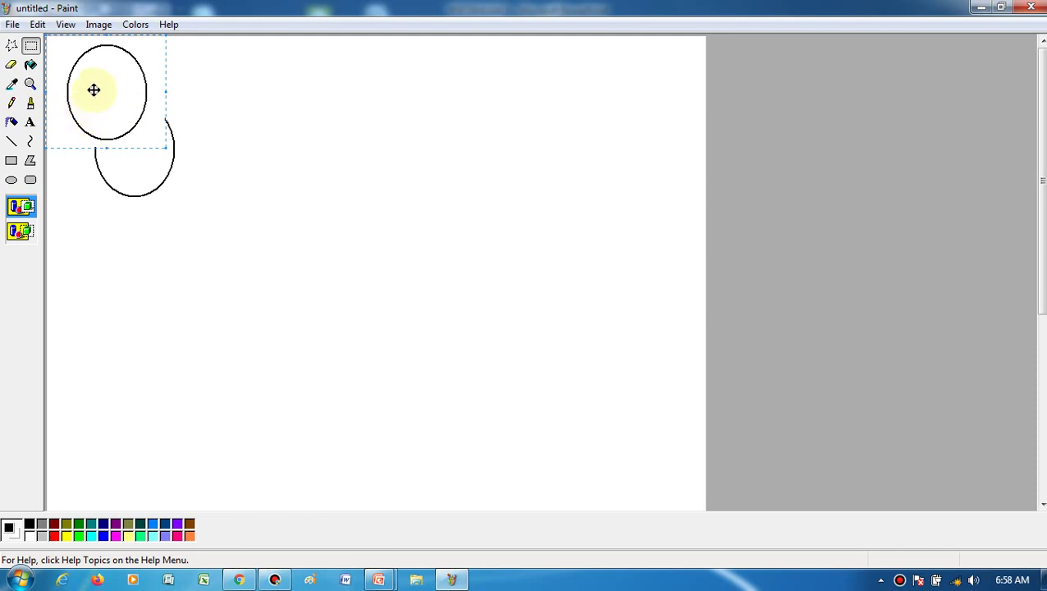
left_click_drag(93, 89, 371, 135)
left_click(152, 93)
- Paste two more copies of the ellipse, placing one below the original and the other to the right of that copy
left_click(38, 25)
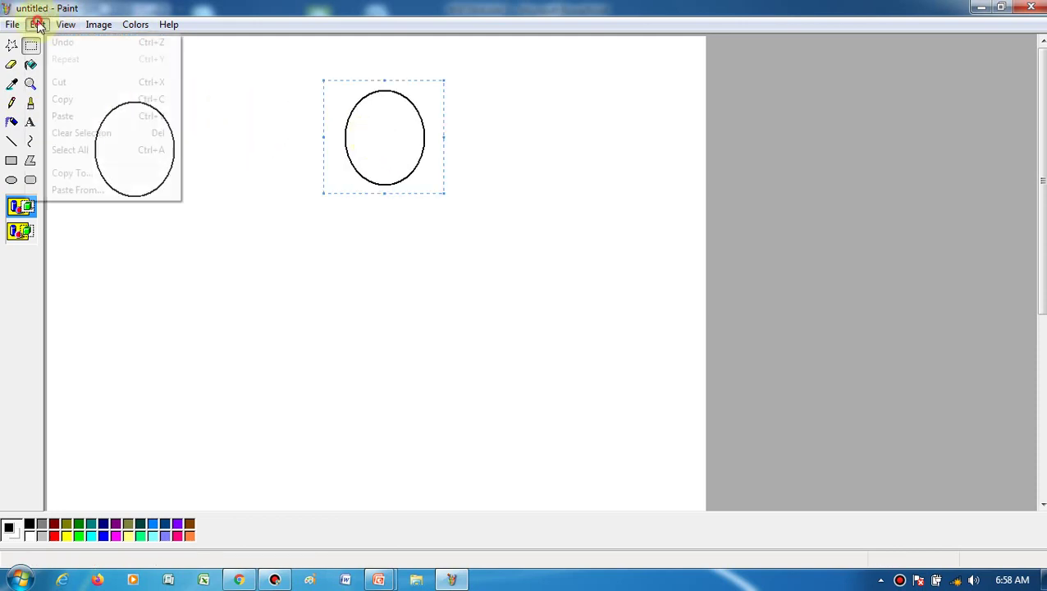
left_click(72, 120)
left_click_drag(50, 55, 114, 280)
key("ctrl+v")
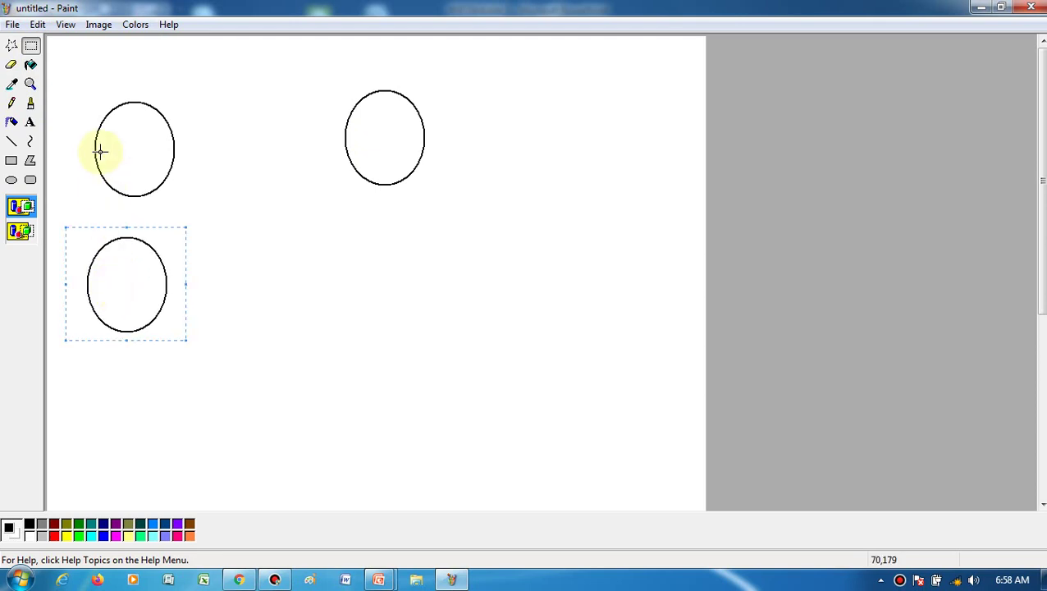
left_click(37, 24)
left_click(63, 115)
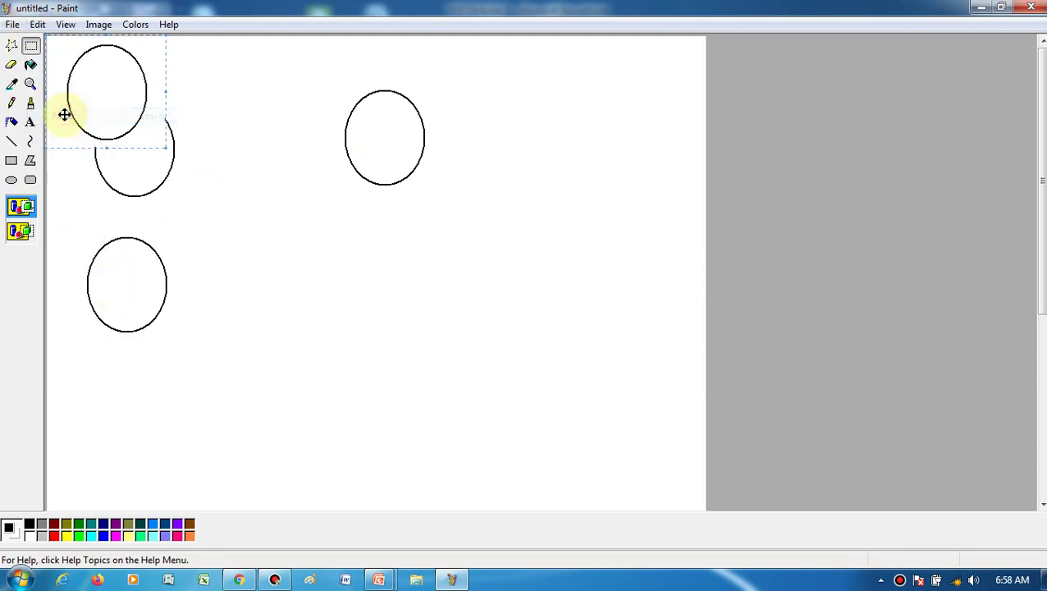
left_click_drag(86, 89, 271, 289)
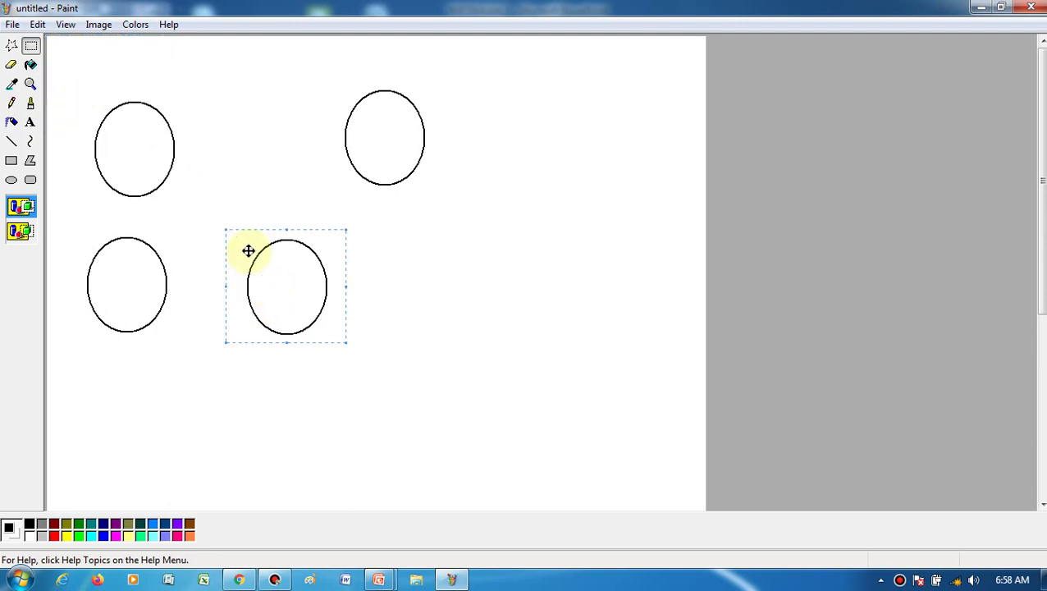
- Select the four ellipses one at a time with rectangular selections, ending with the upper-right one
left_click(38, 24)
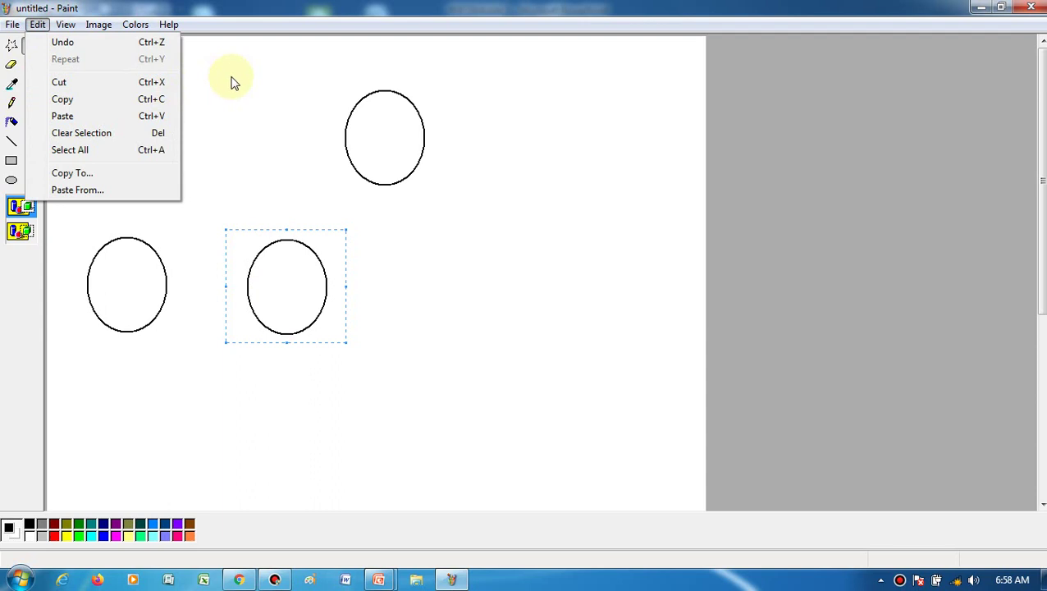
left_click(233, 148)
left_click(35, 47)
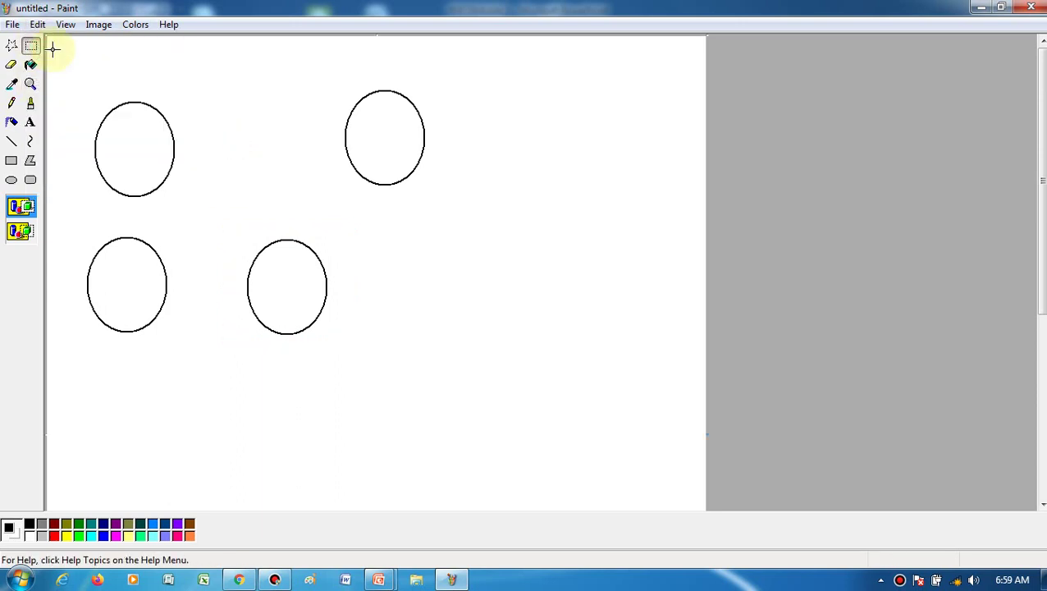
left_click_drag(75, 87, 185, 207)
left_click_drag(67, 222, 175, 311)
left_click_drag(236, 222, 334, 348)
left_click_drag(295, 58, 320, 59)
left_click_drag(447, 133, 490, 199)
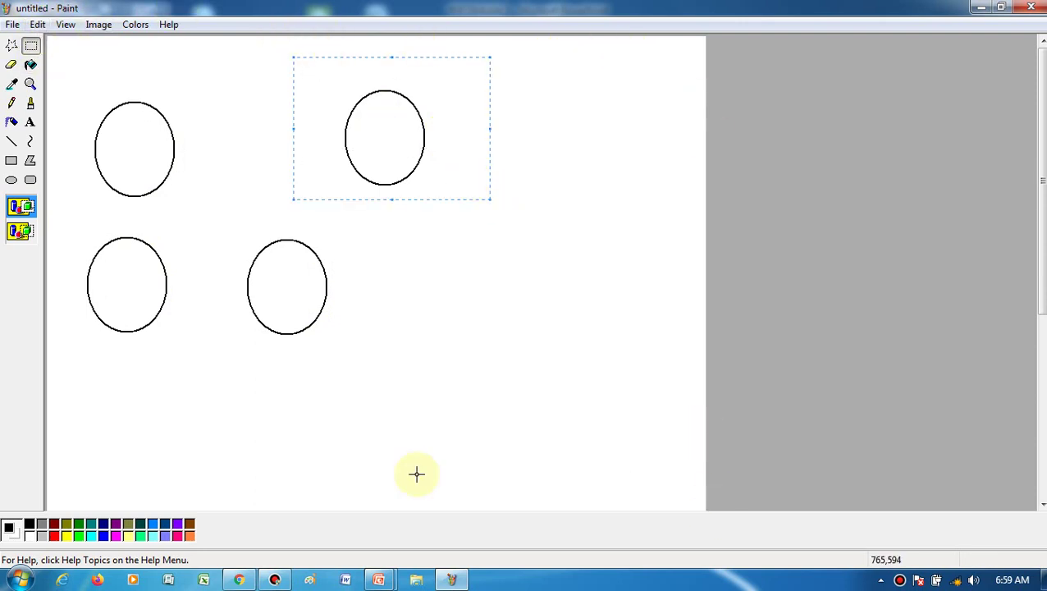
- Select the entire canvas with Select All, and replace that with a rectangular selection around only the upper-right ellipse
left_click(37, 24)
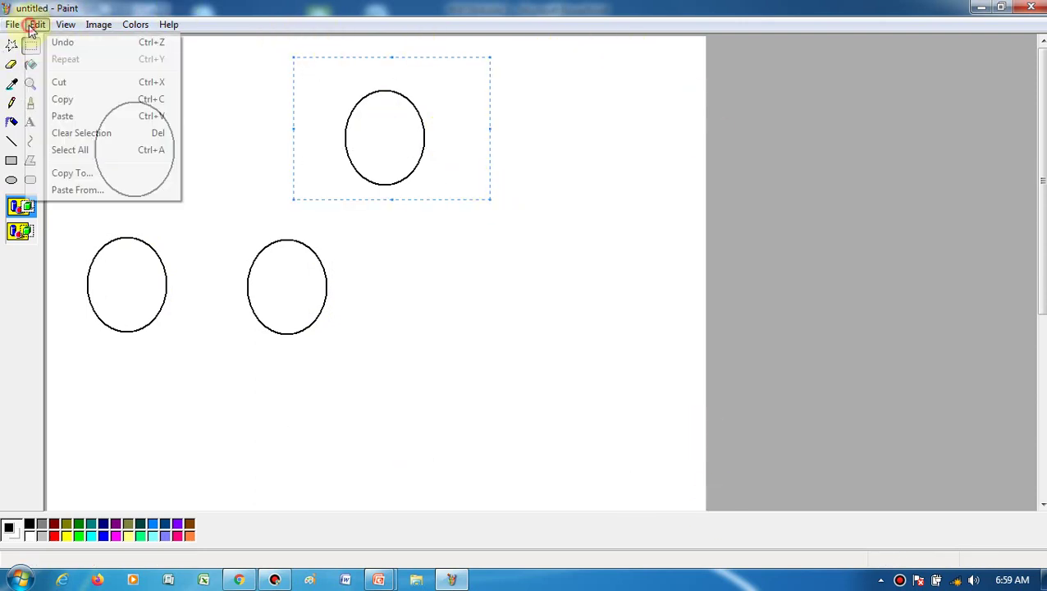
left_click(92, 153)
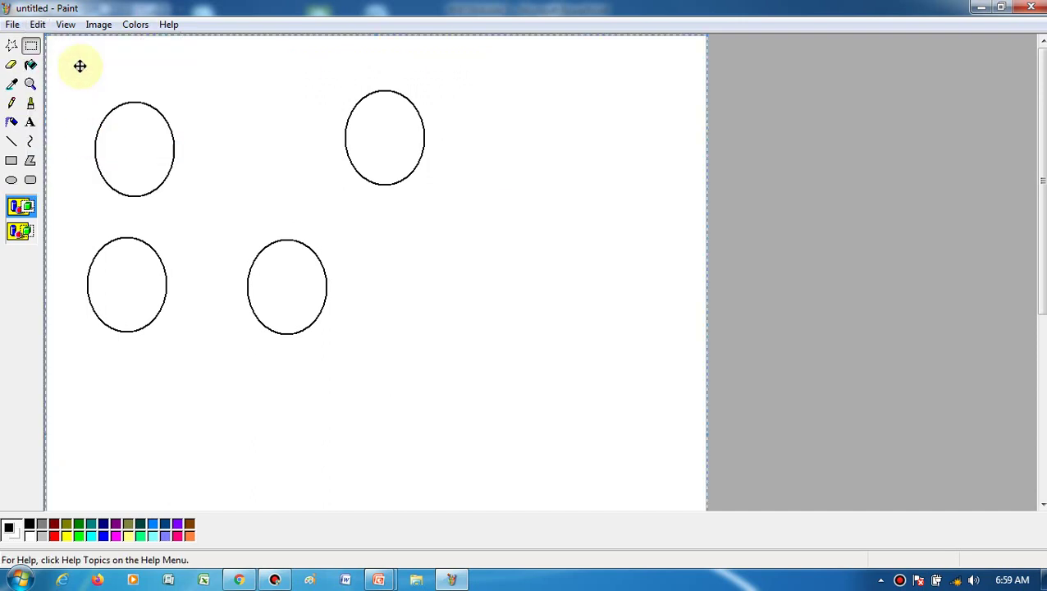
left_click(31, 45)
left_click_drag(306, 71, 459, 212)
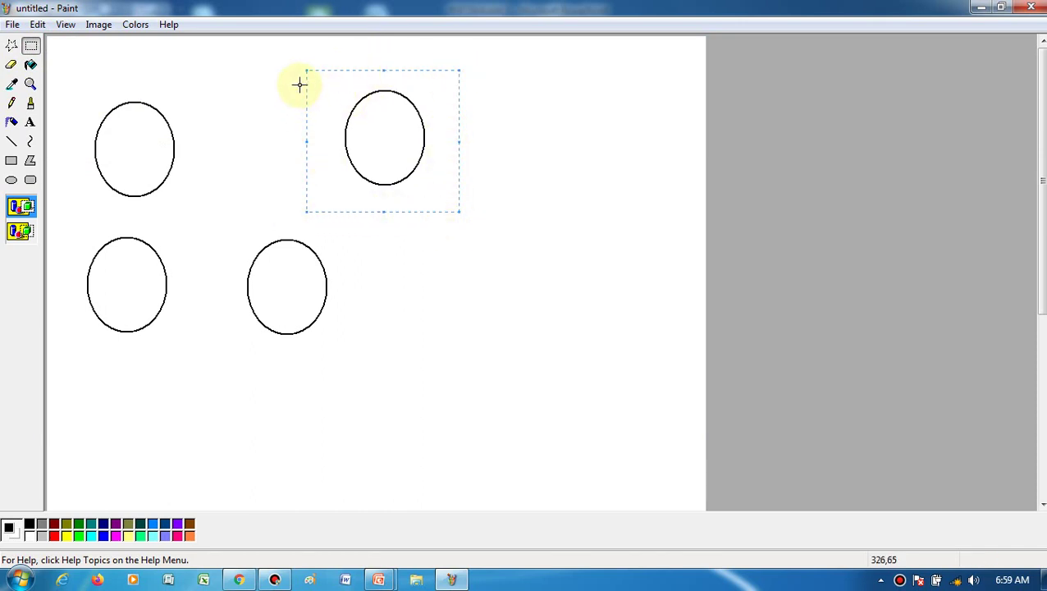
- Select the entire canvas with Select All and clear the selection to remove all four ellipses
left_click(37, 24)
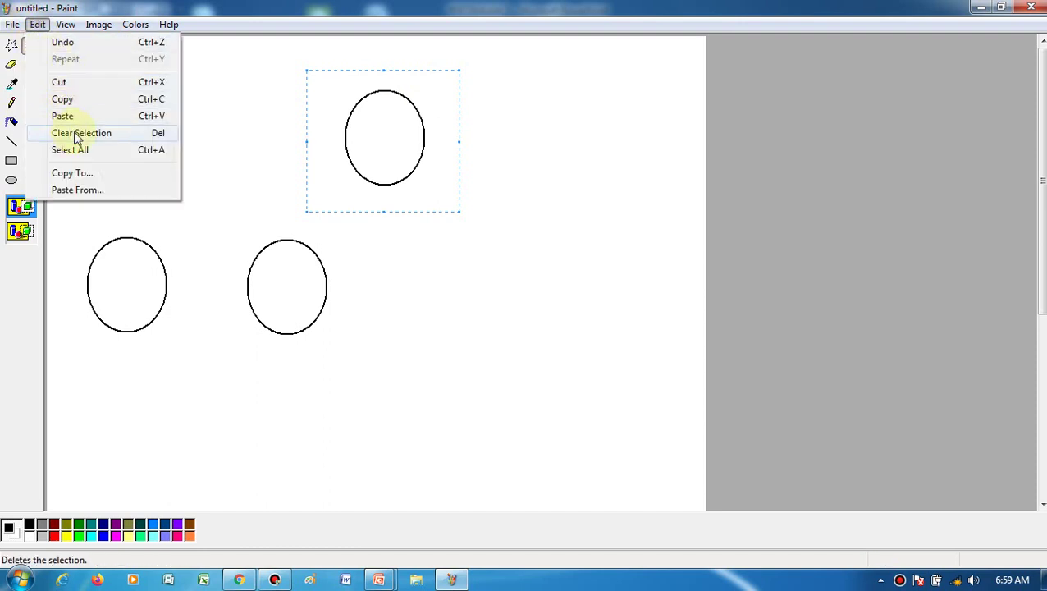
left_click(78, 148)
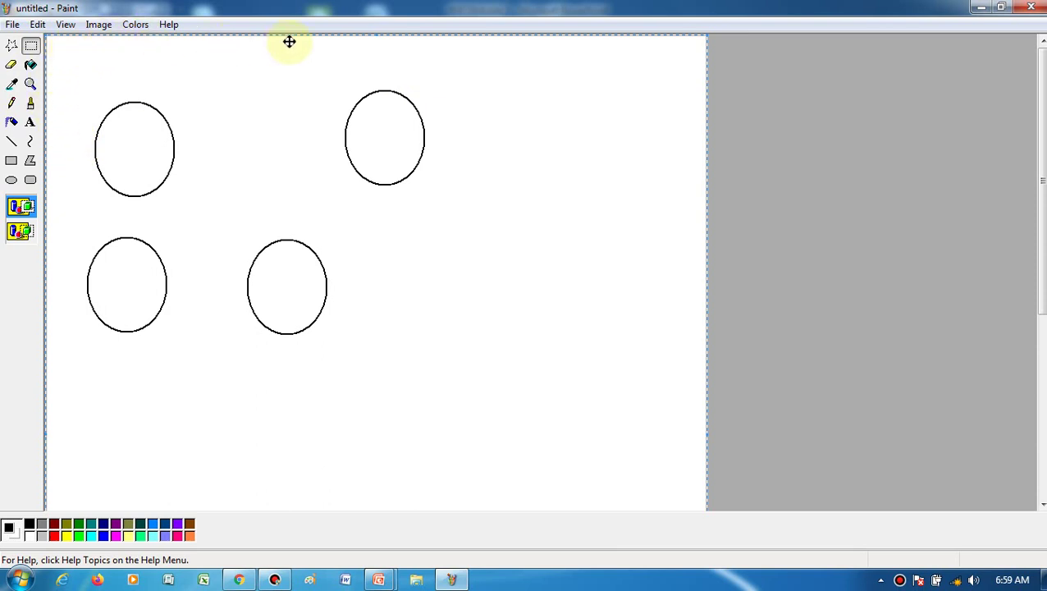
scroll(710, 246, "down", 5)
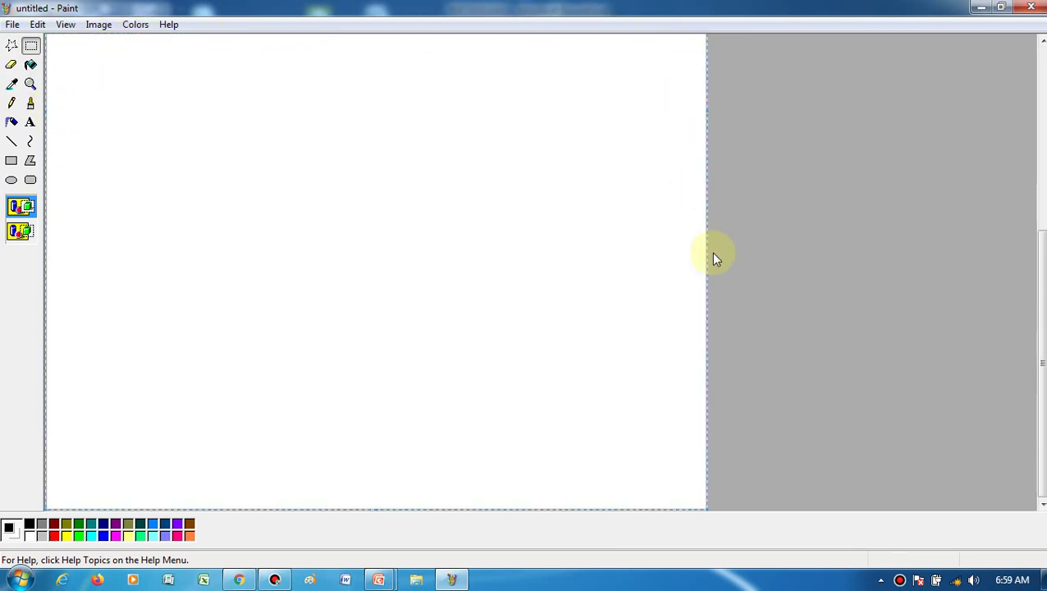
scroll(709, 309, "up", 5)
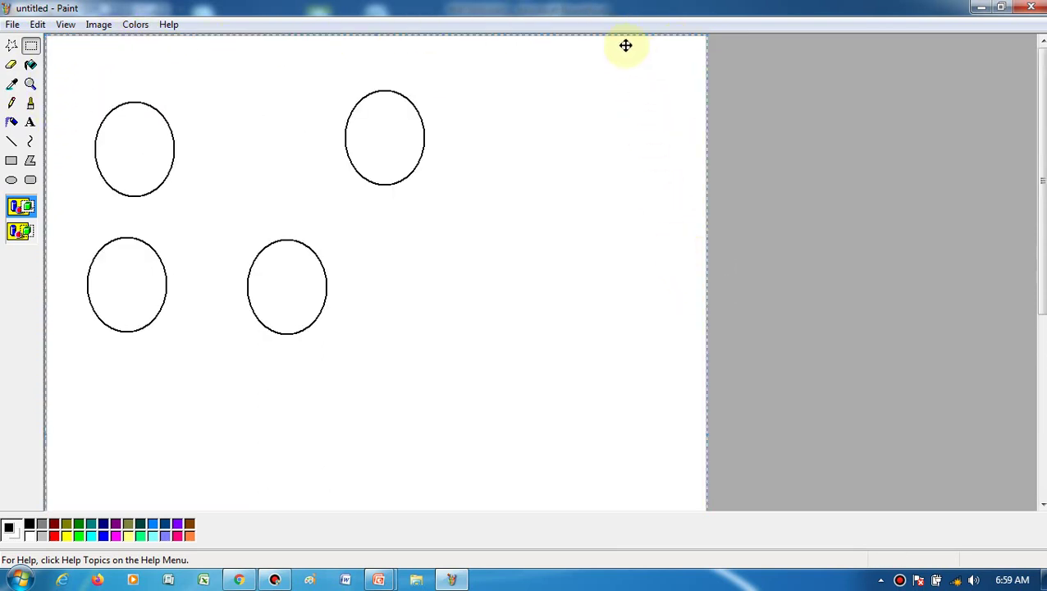
left_click(37, 25)
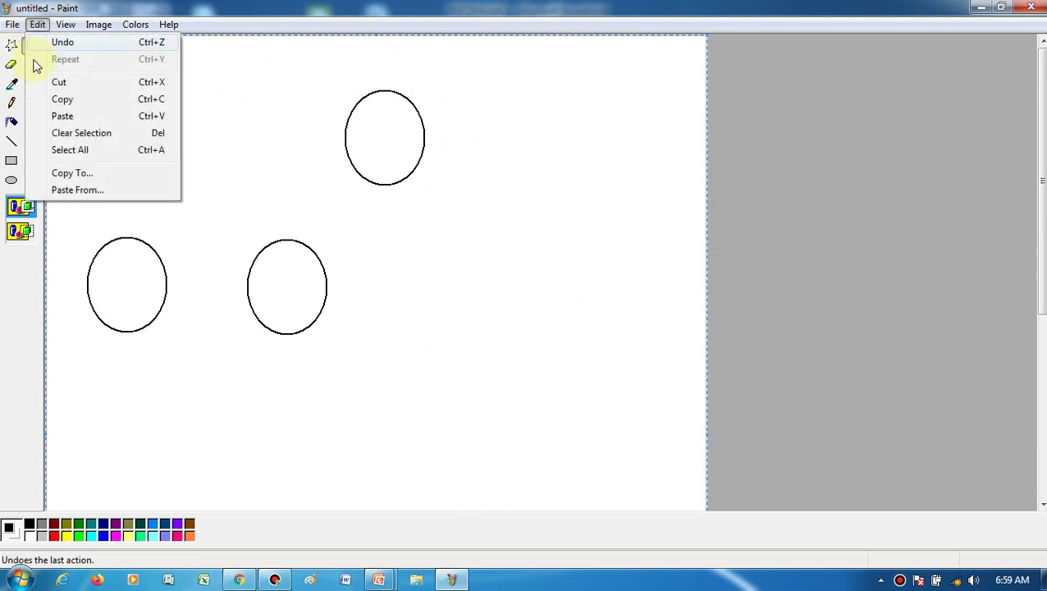
left_click(93, 135)
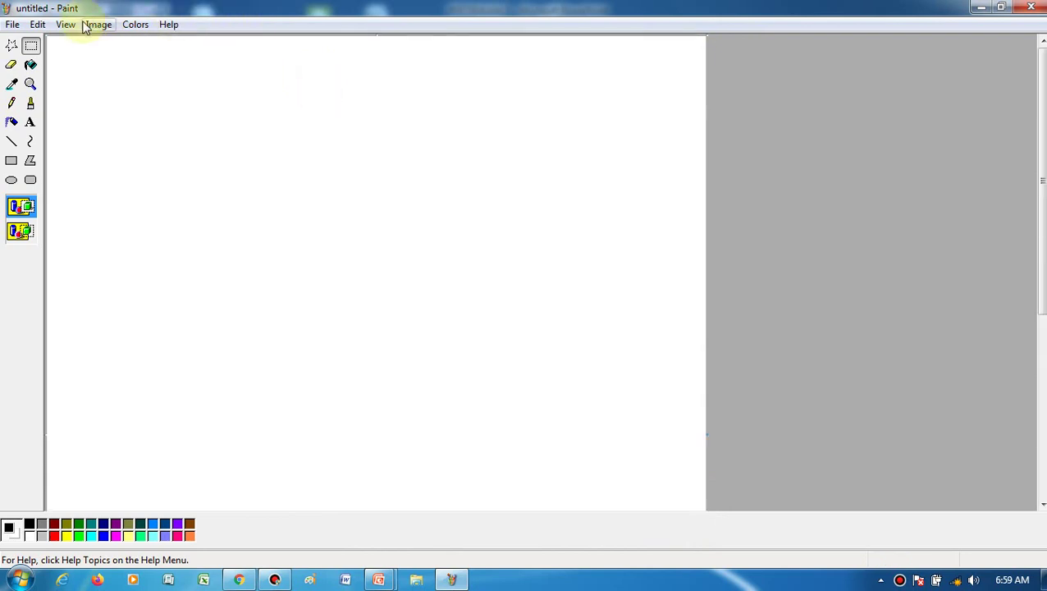
left_click(38, 25)
left_click(694, 160)
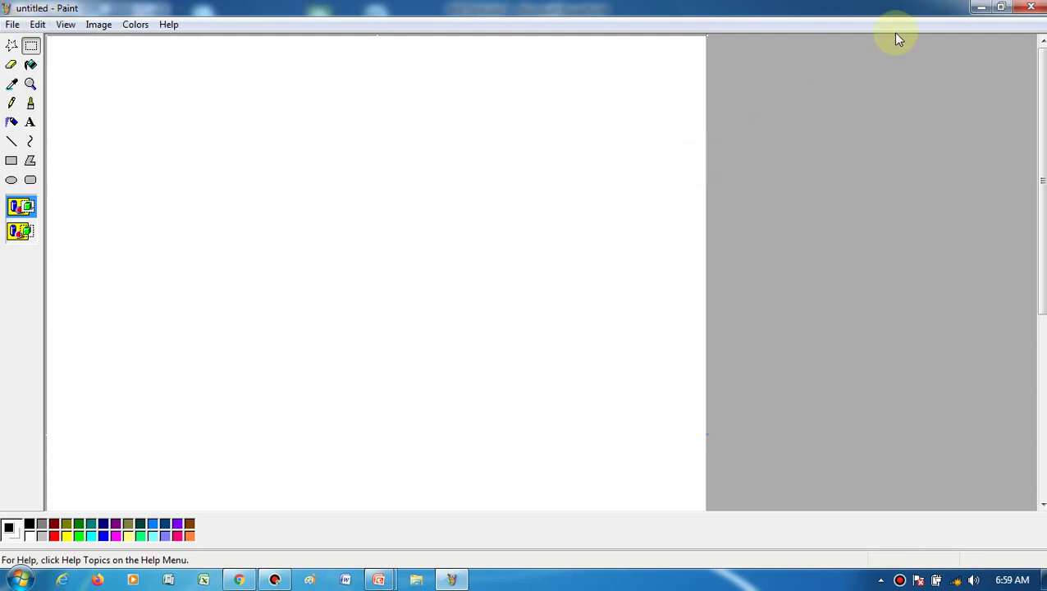
- Switch to the PERTEMUAN 3 presentation in PowerPoint and start the slide show from the SUBMENU EDIT slide
mouse_move(382, 580)
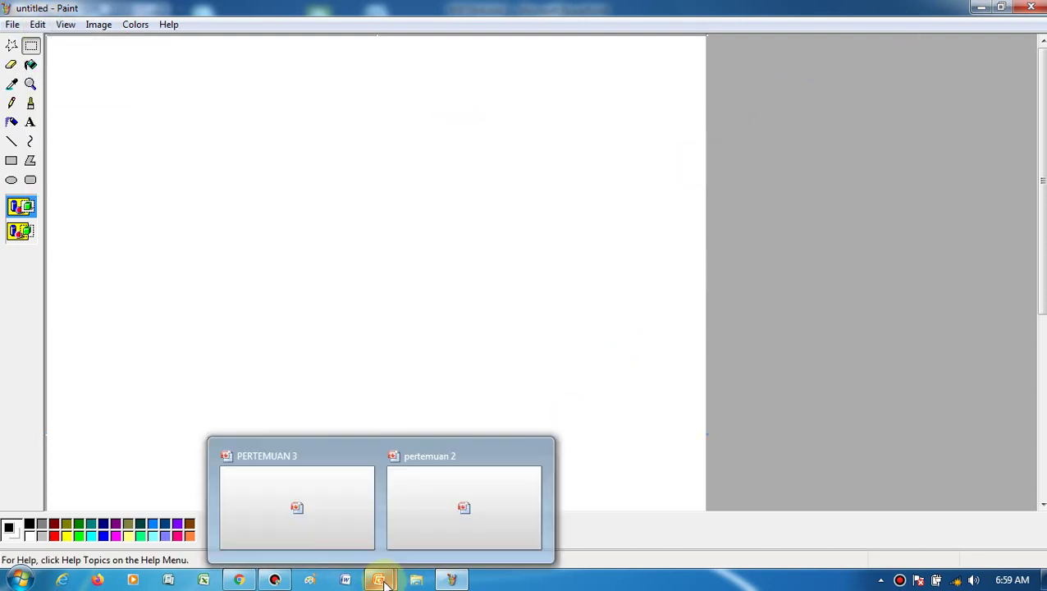
left_click(327, 492)
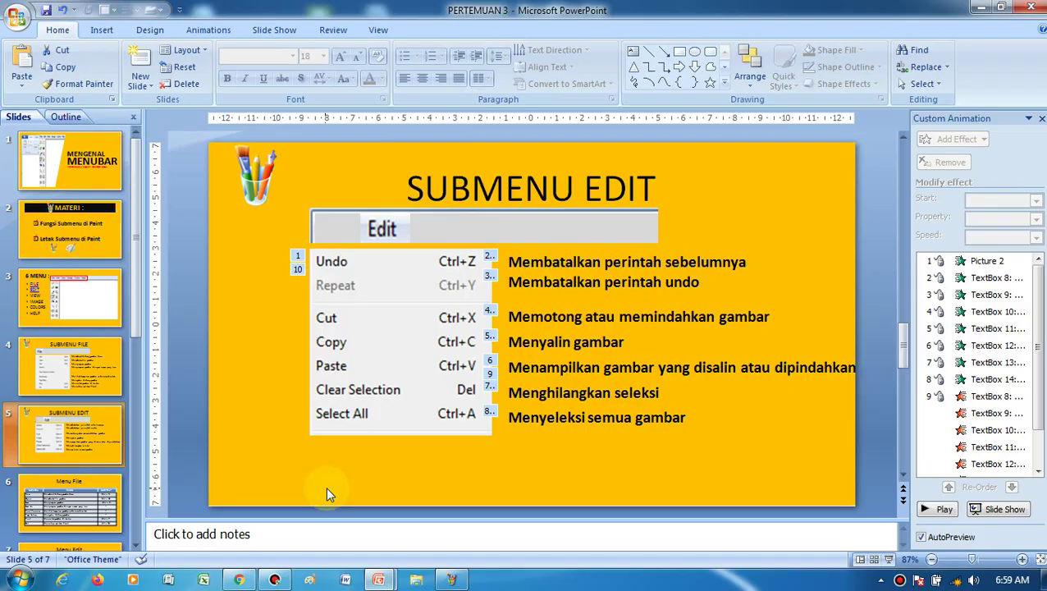
left_click(888, 558)
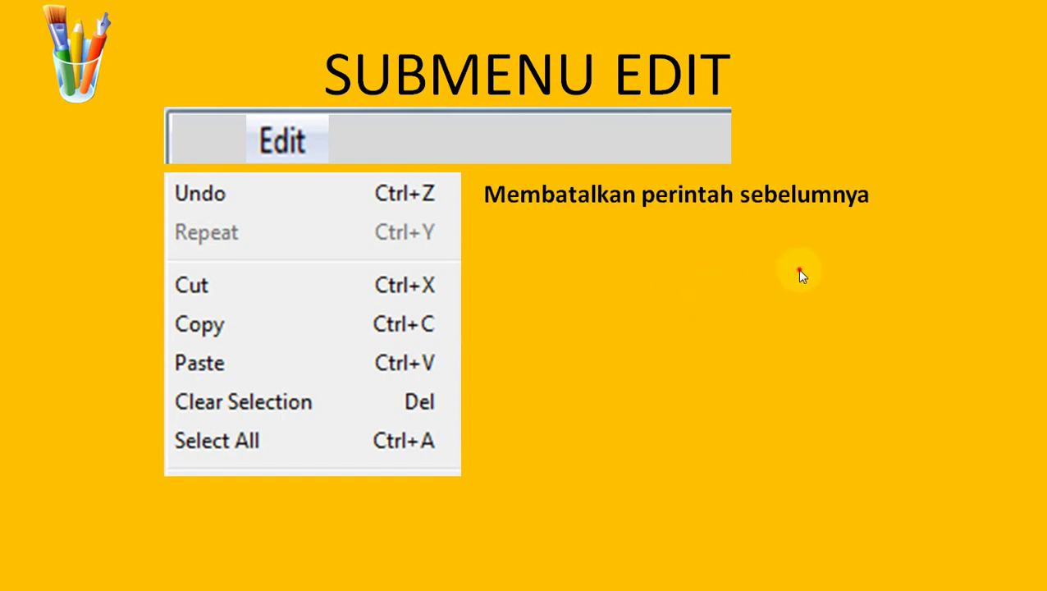
- Advance the slide show past the SUBMENU EDIT animations to the Menu File table slide
left_click(907, 215)
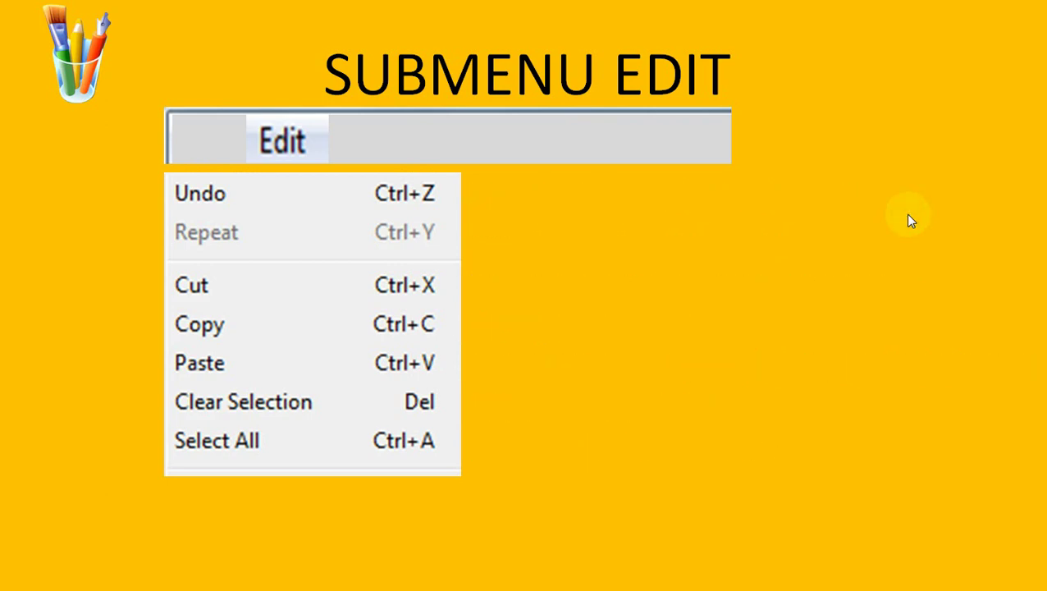
left_click(908, 216)
left_click(906, 214)
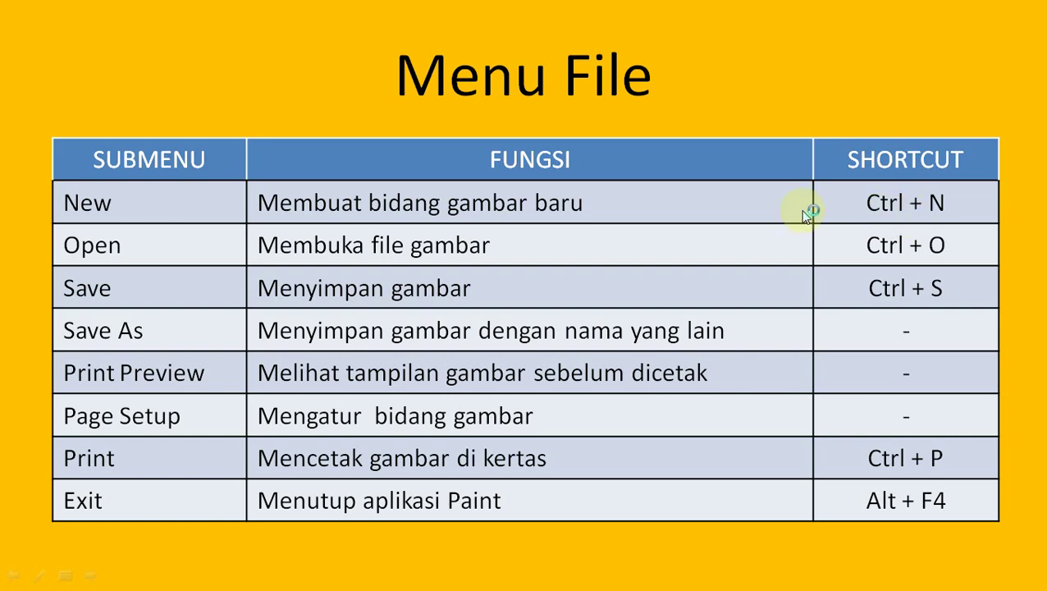